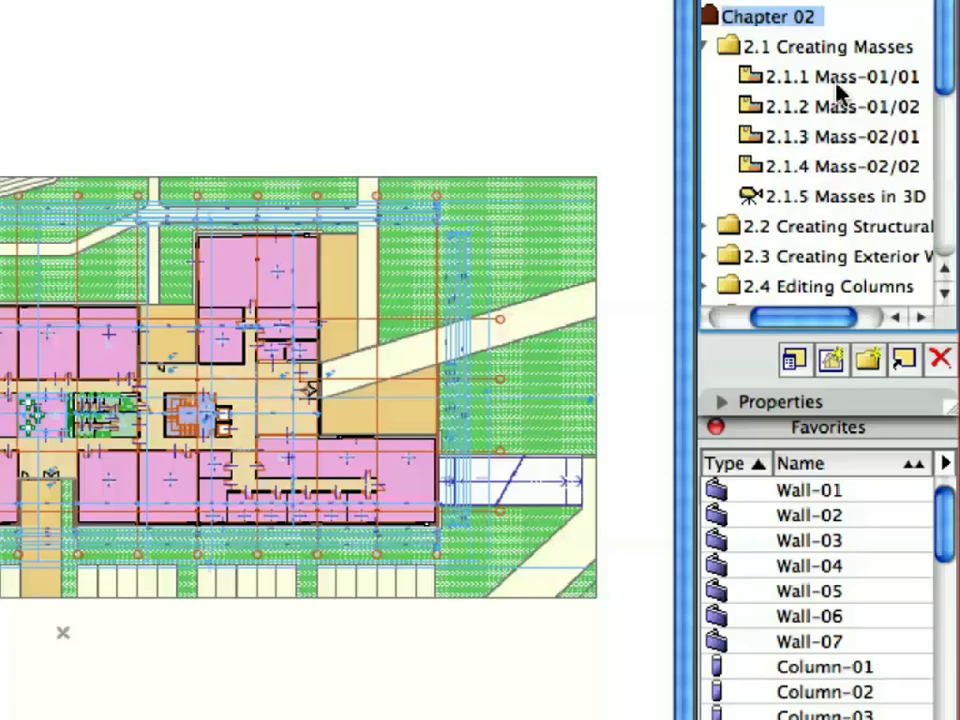
Step: Activate the 2.1.1 Mass-01/01 preset view and select Mass-01 in the Favorites palette
click(837, 84)
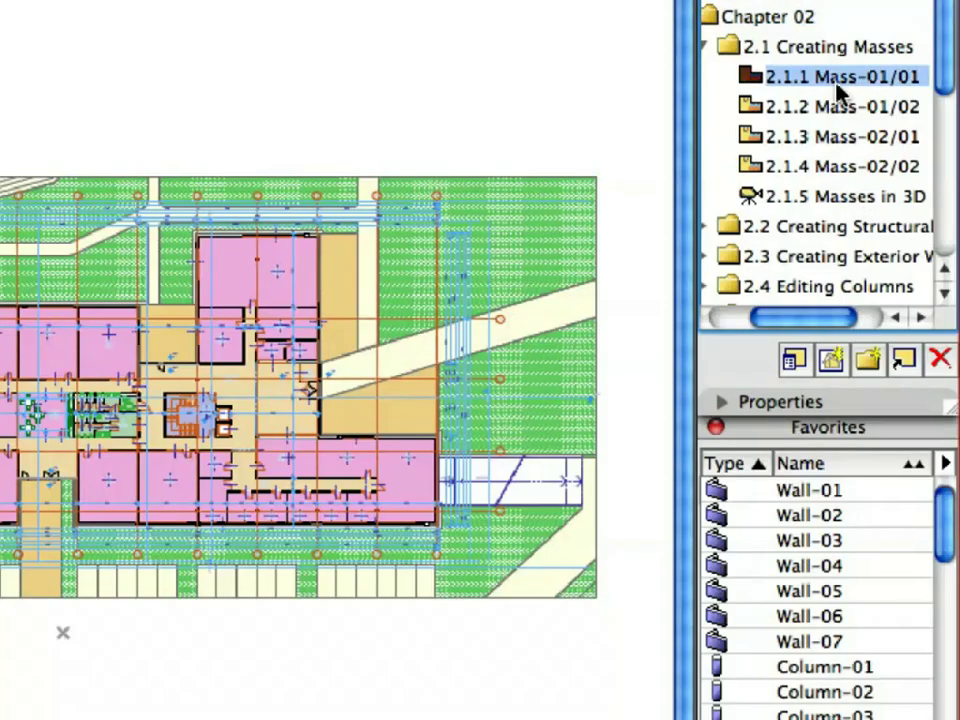
scroll(874, 504, down, 5)
click(870, 500)
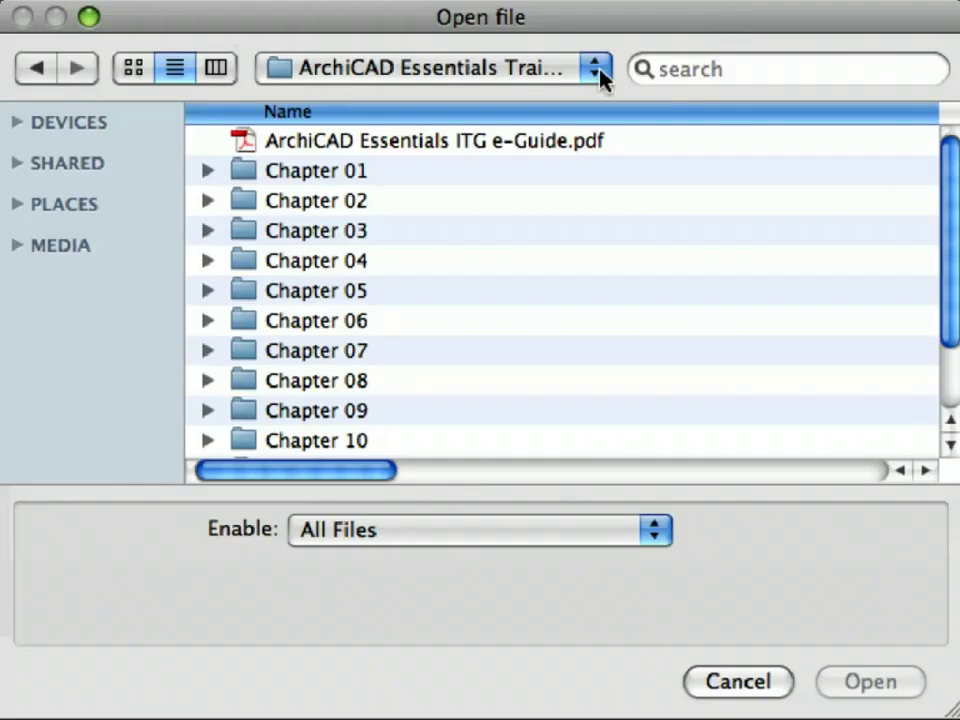
Step: Go to the ArchiCAD Essentials Training Guide folder and open ArchiCAD Essentials ITG e-Guide.pdf
click(602, 76)
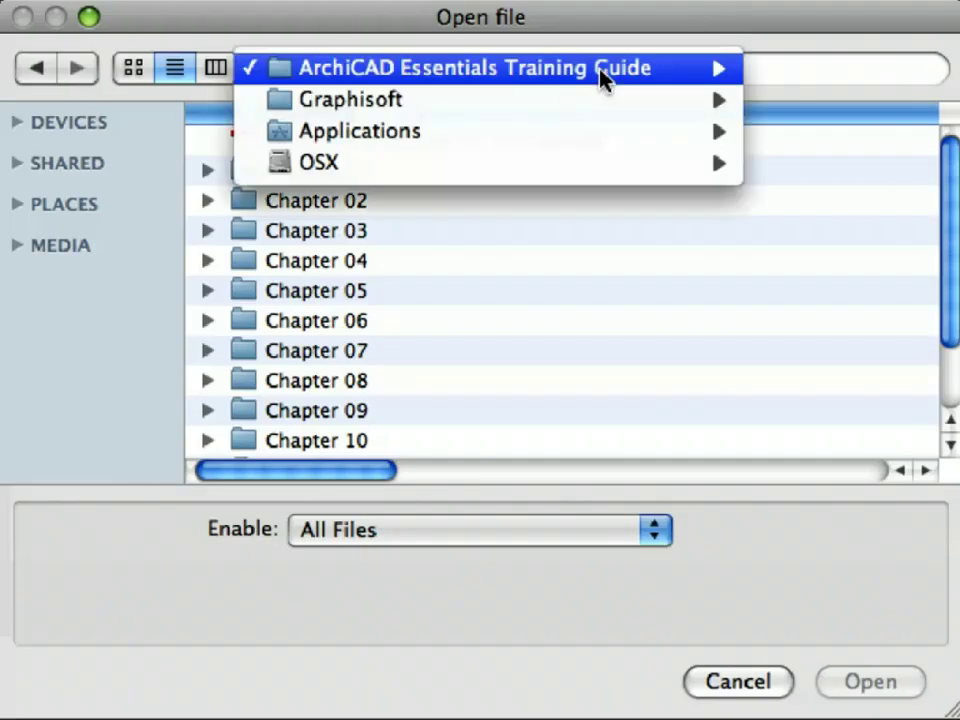
mouse_move(620, 80)
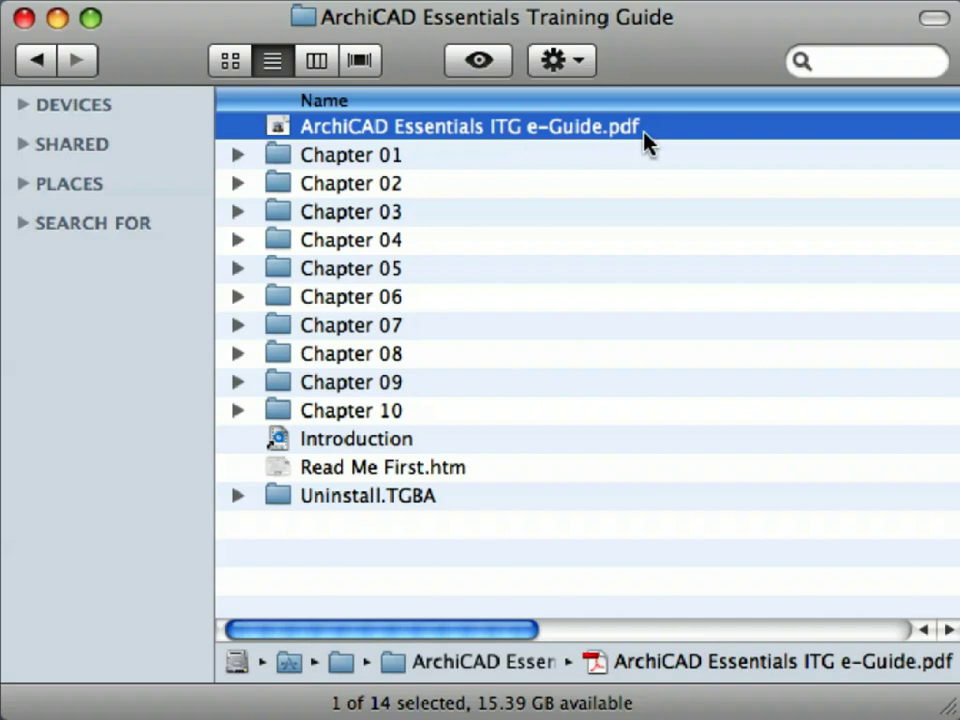
right_click(647, 143)
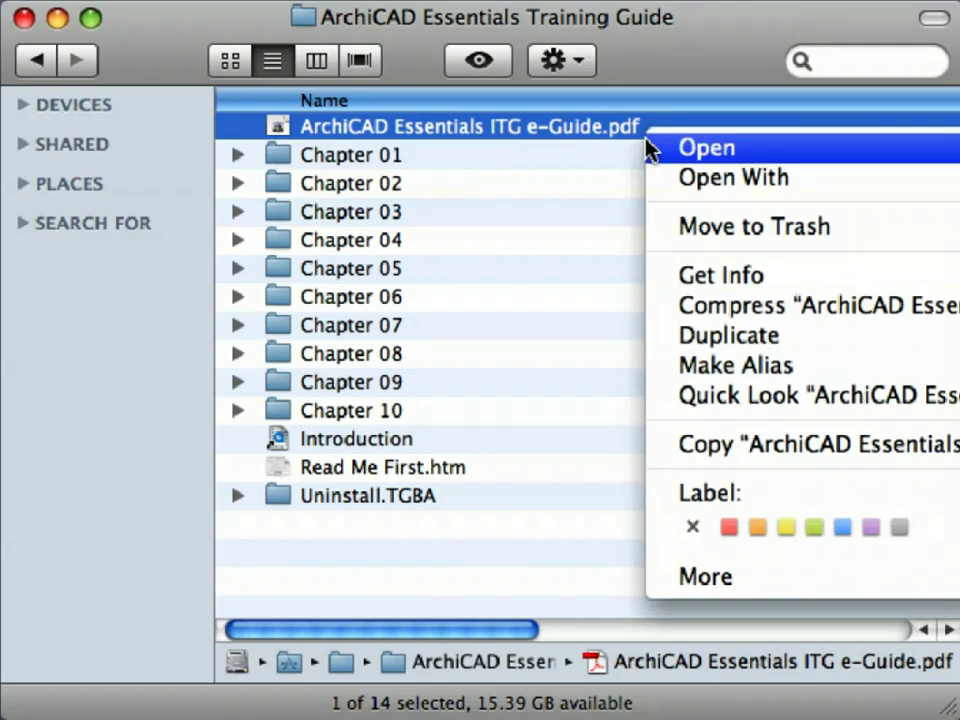
click(650, 148)
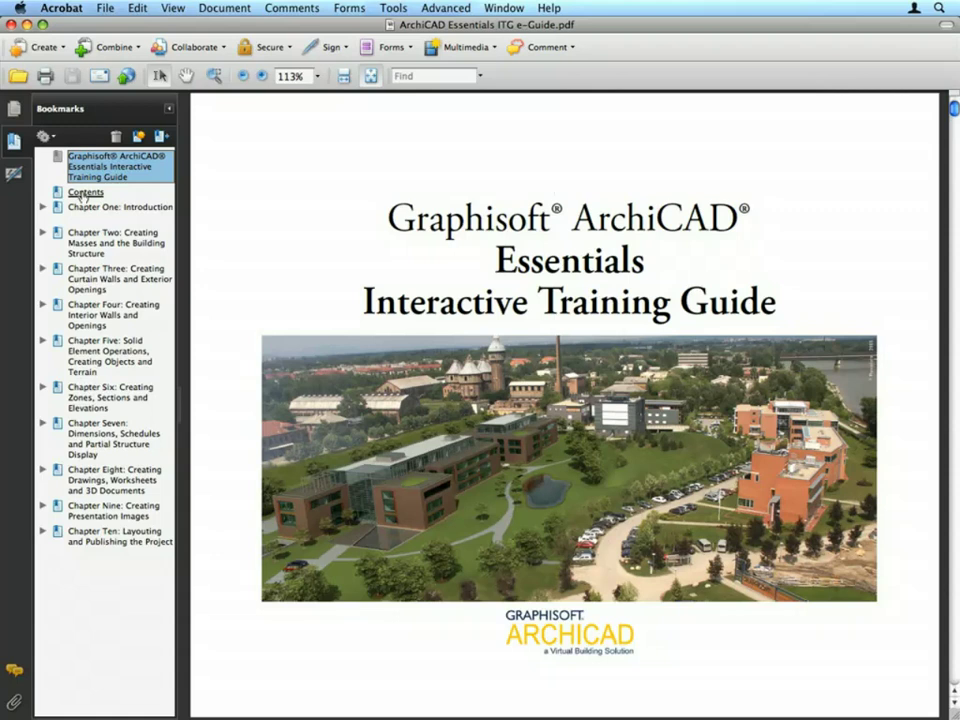
Step: Jump through the guide's contents page and Chapters One to Five via the bookmarks
click(83, 193)
click(81, 208)
click(104, 234)
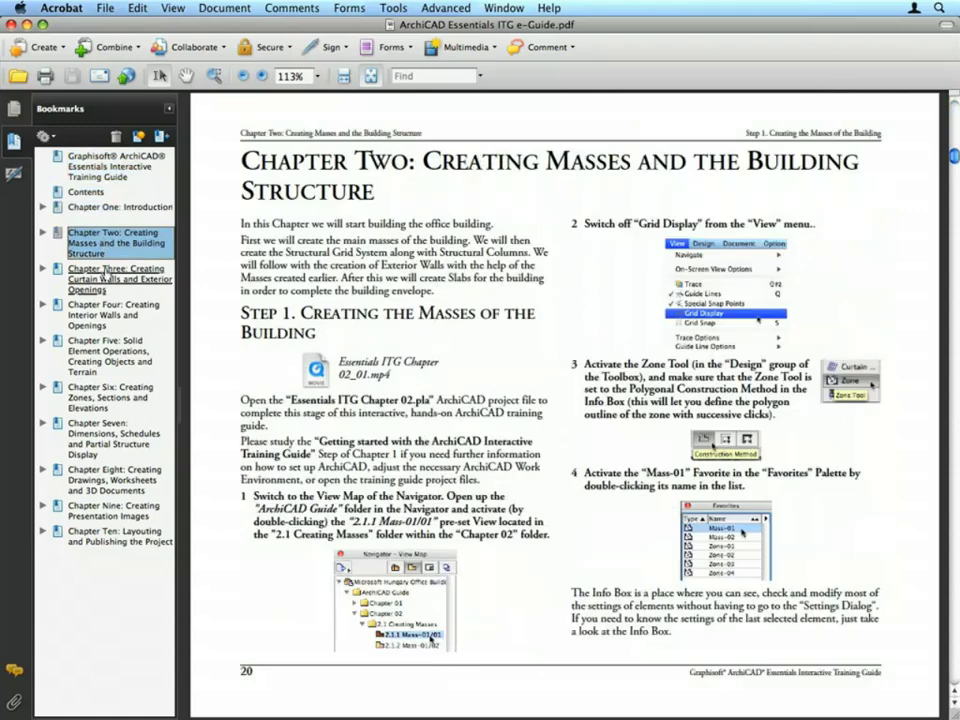
click(104, 275)
click(106, 314)
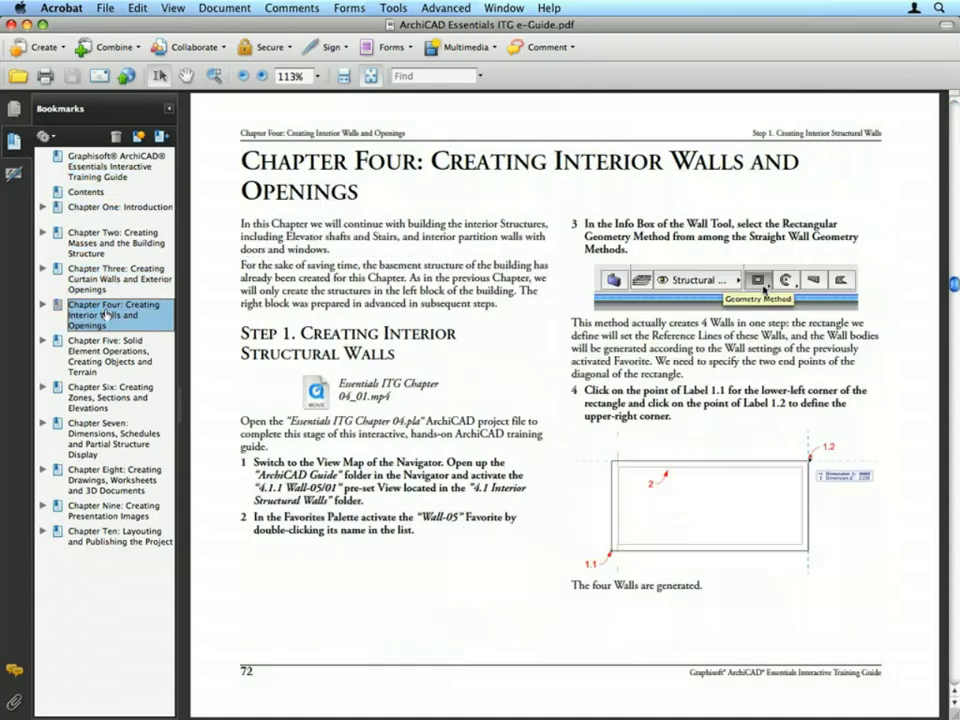
click(112, 351)
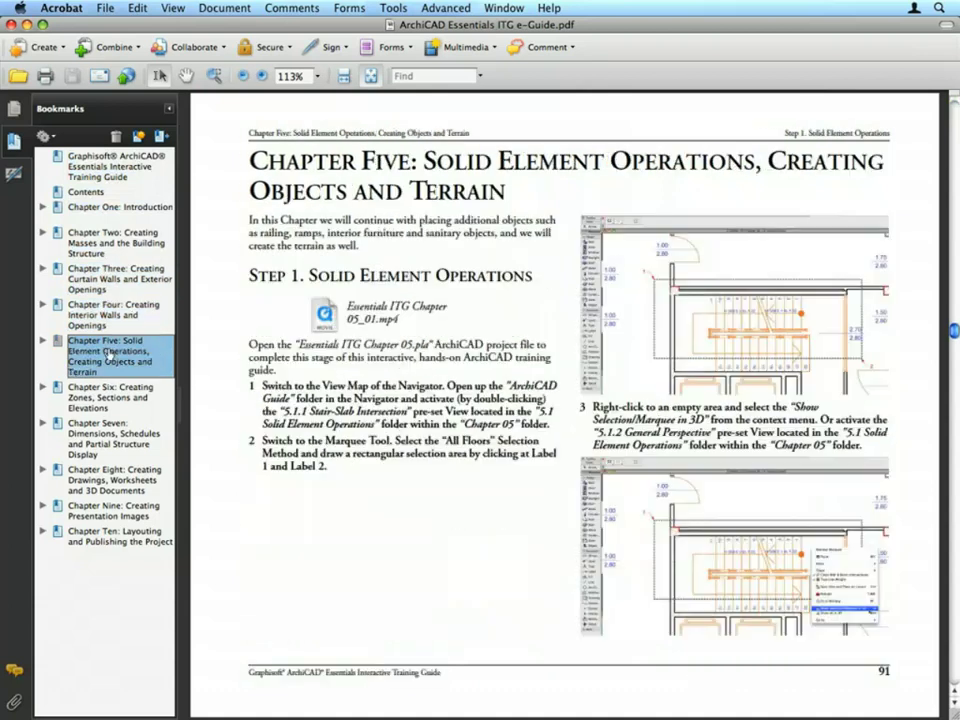
Step: Browse Chapters Six to Nine, then play the embedded Chapter 09_02 training movie
click(110, 397)
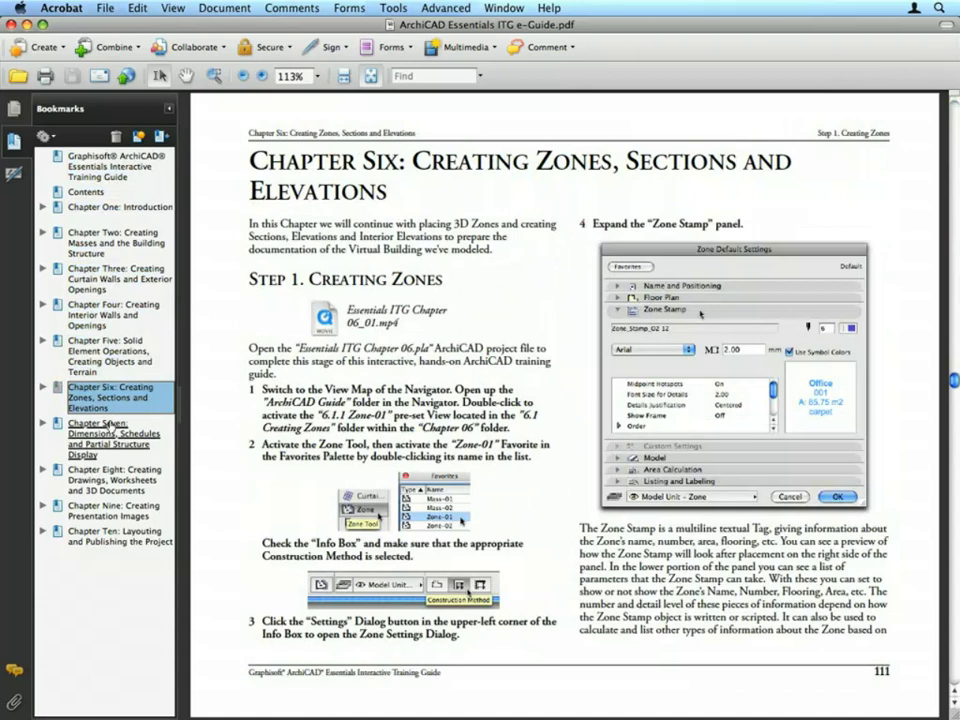
click(108, 435)
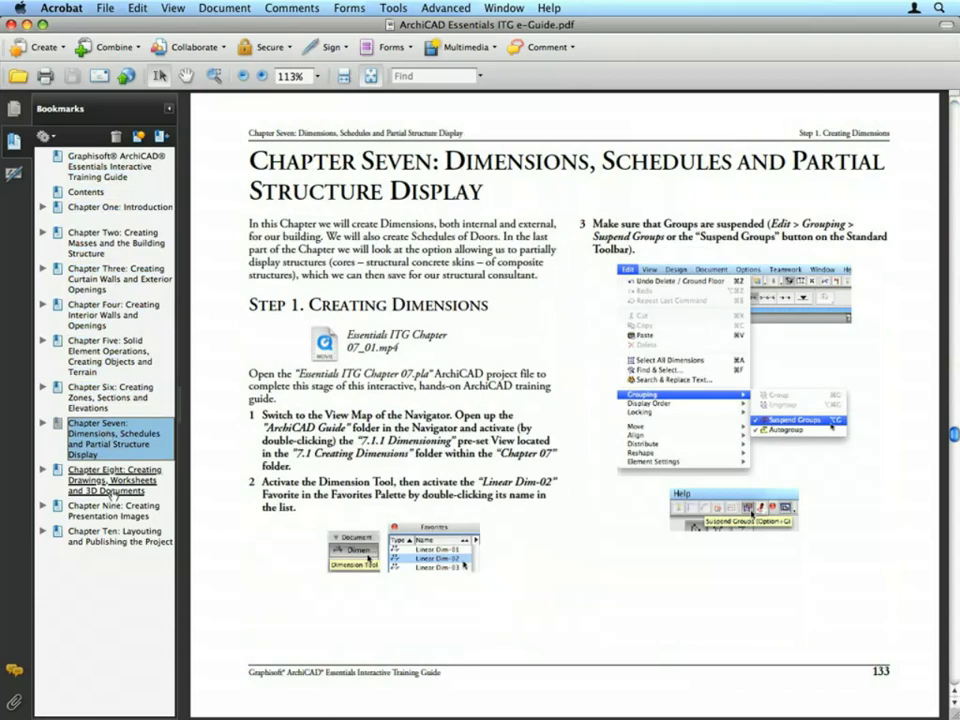
click(108, 490)
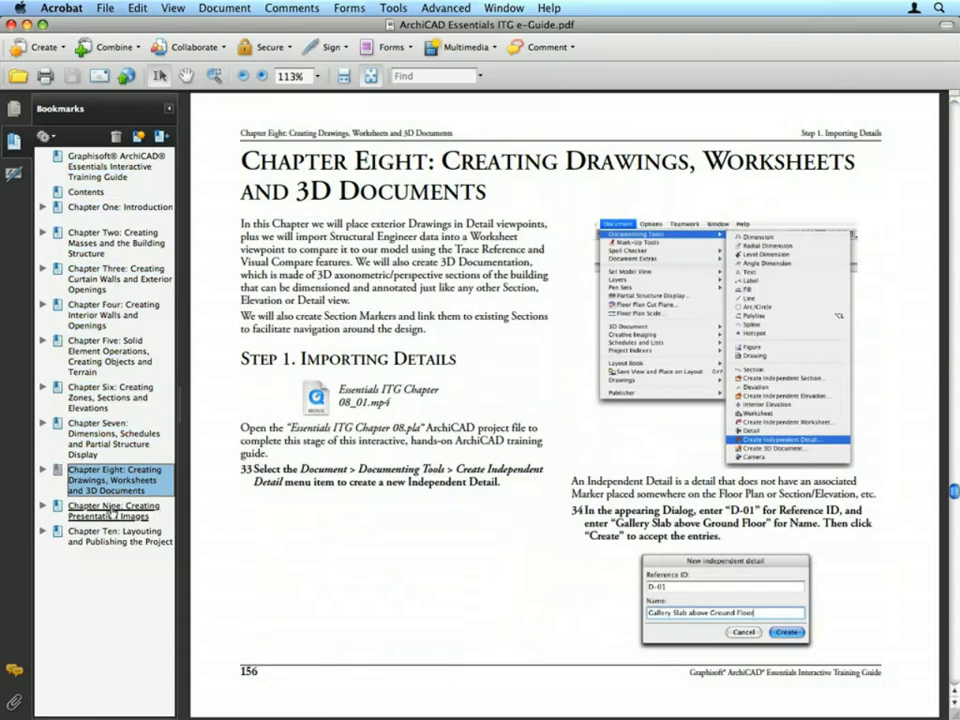
click(110, 508)
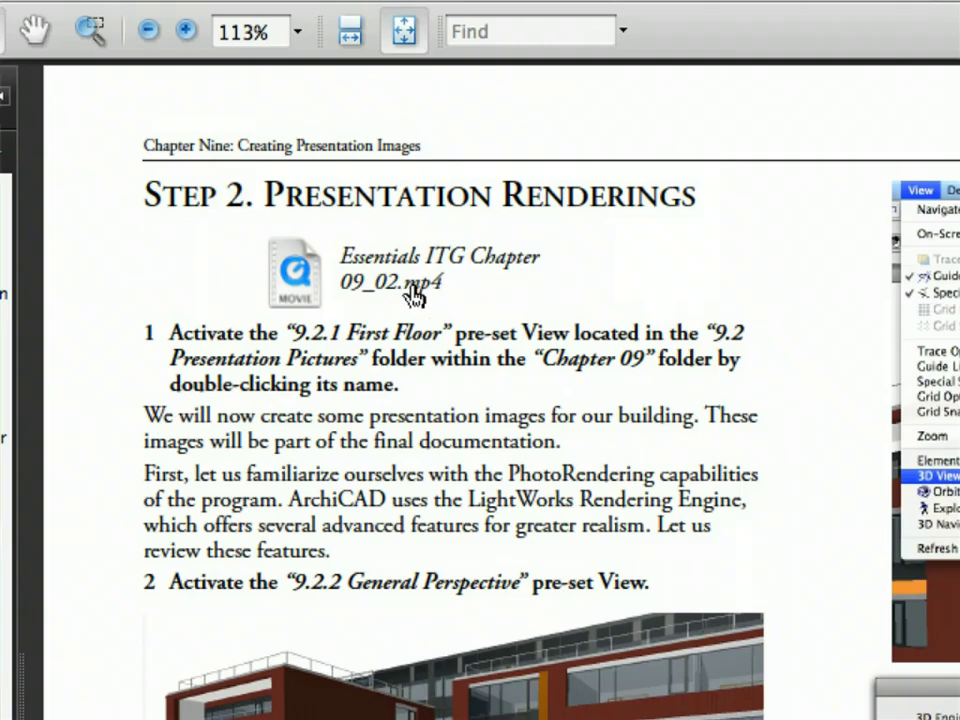
click(376, 207)
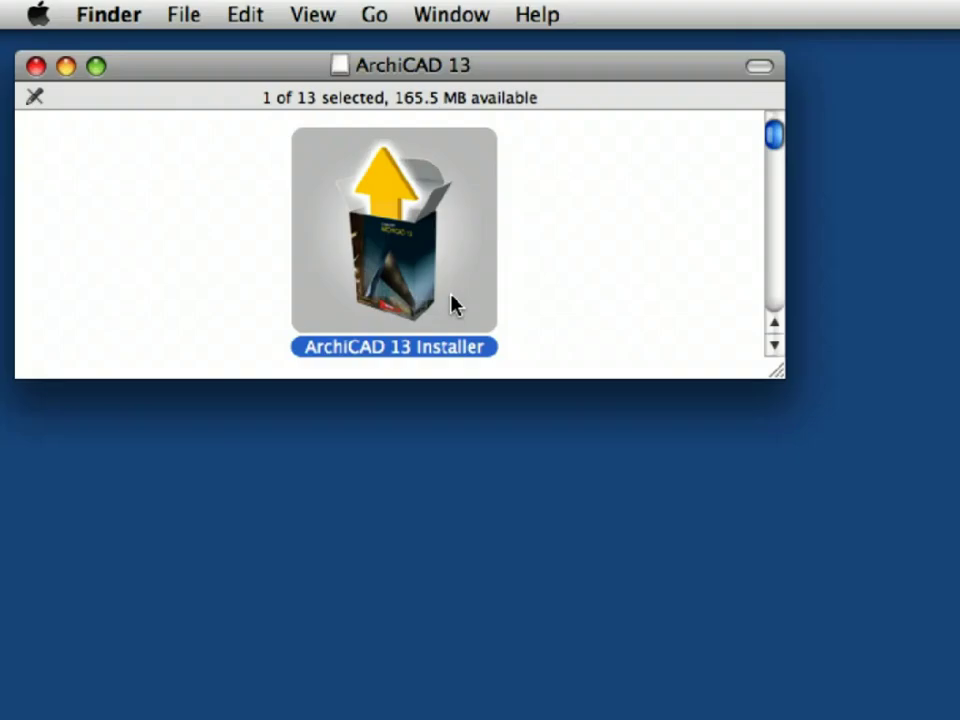
Step: Run the installer, accept the license, and install with the desktop icon, Dock icon and update checks enabled
double_click(452, 302)
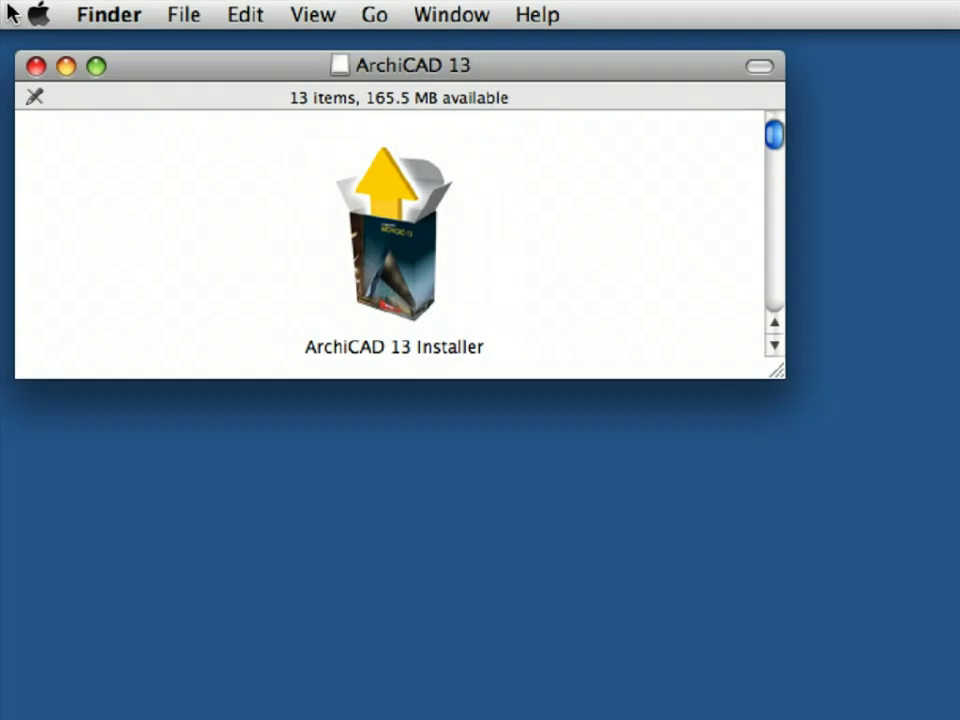
right_click(477, 318)
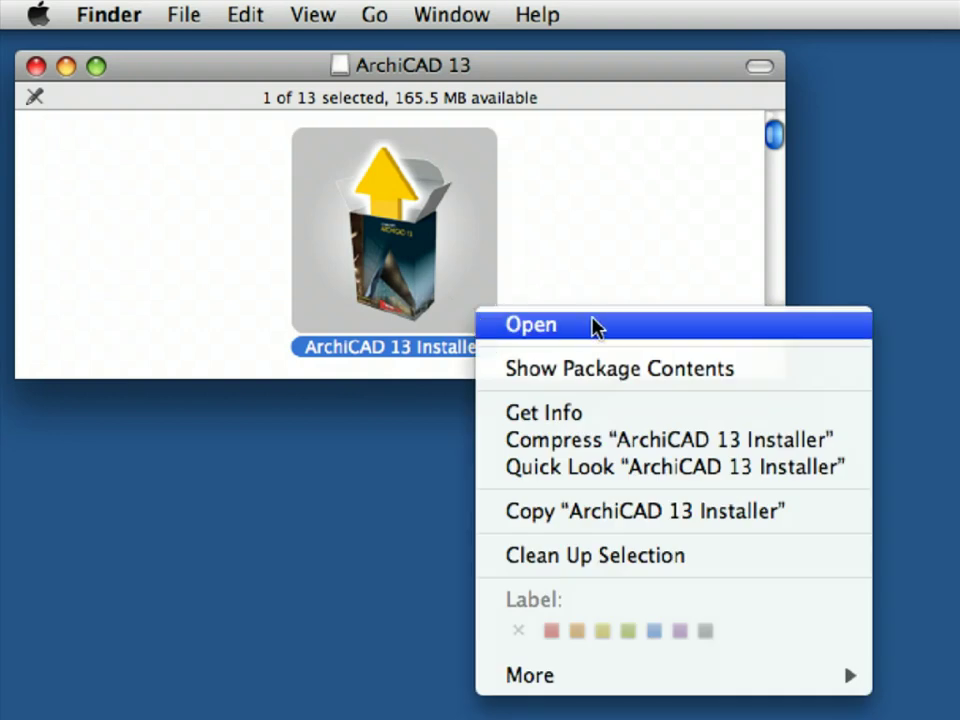
click(593, 326)
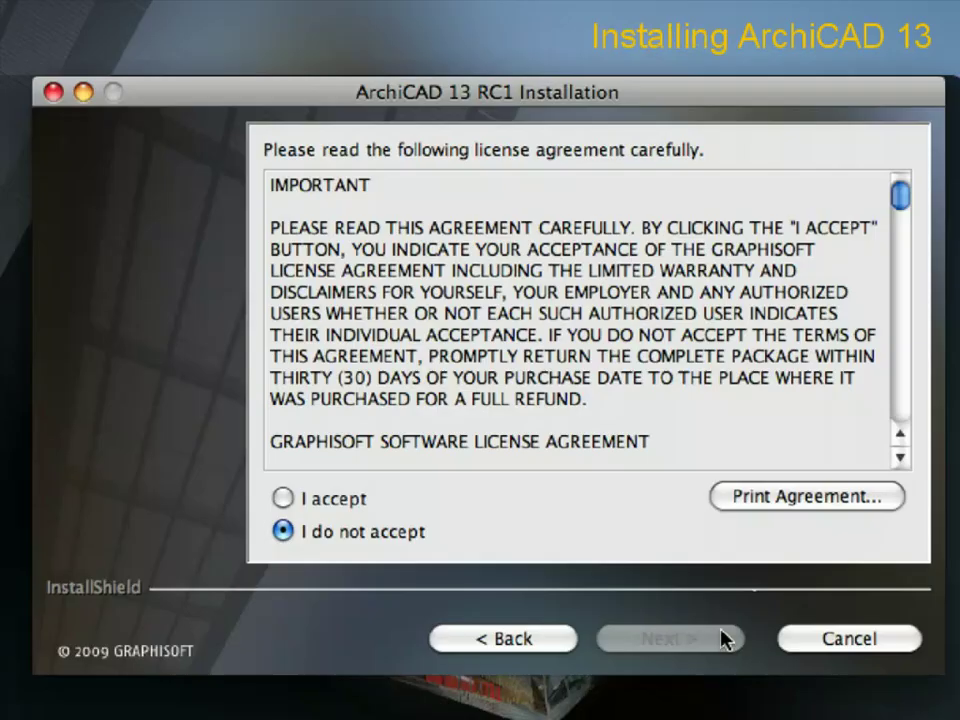
click(343, 504)
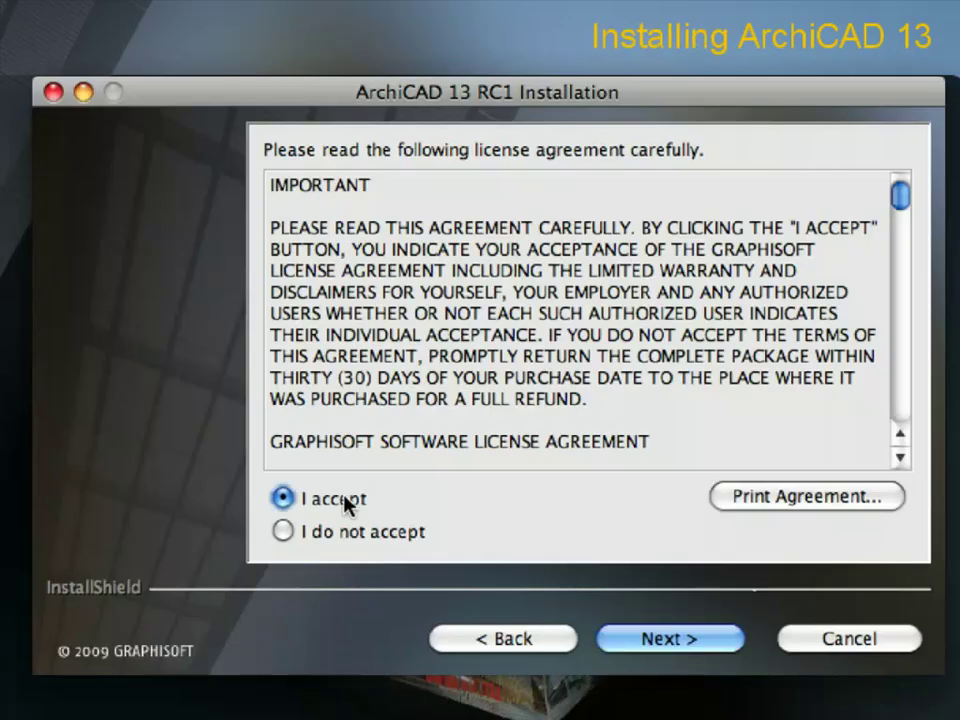
click(727, 643)
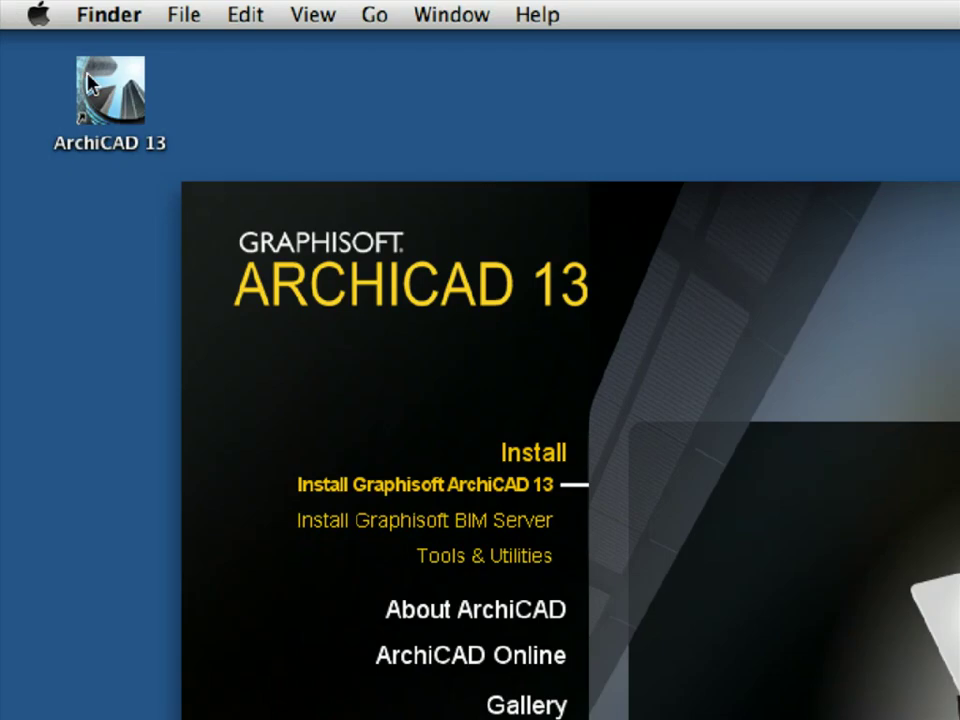
click(100, 105)
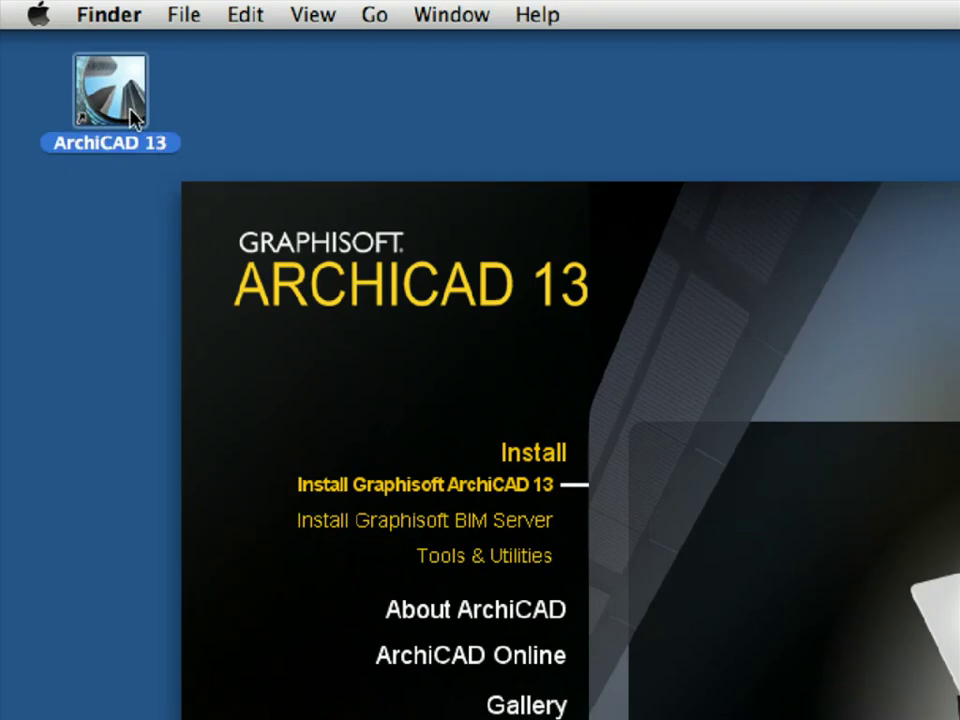
Step: Launch ArchiCAD 13 with the Standard Profile 13 work environment, then browse to open an existing project
right_click(165, 148)
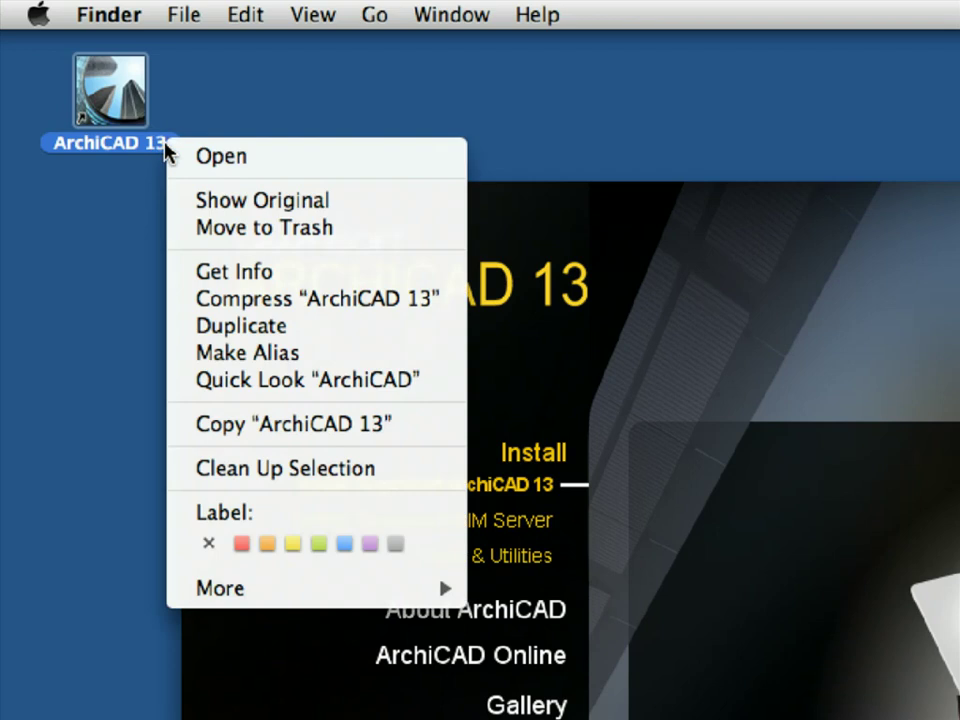
click(407, 163)
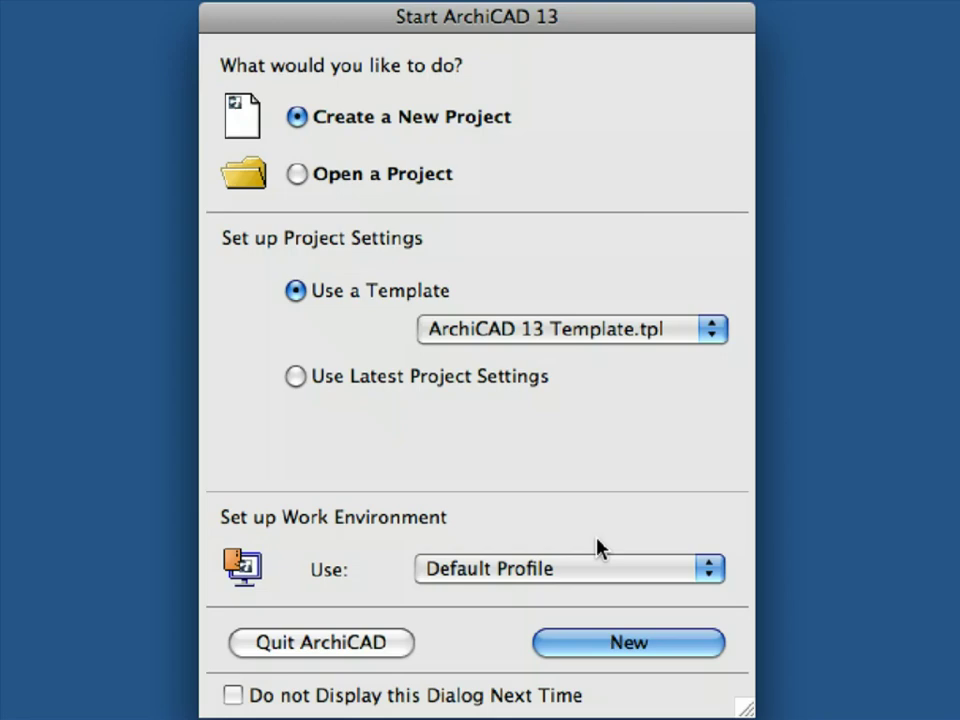
click(708, 569)
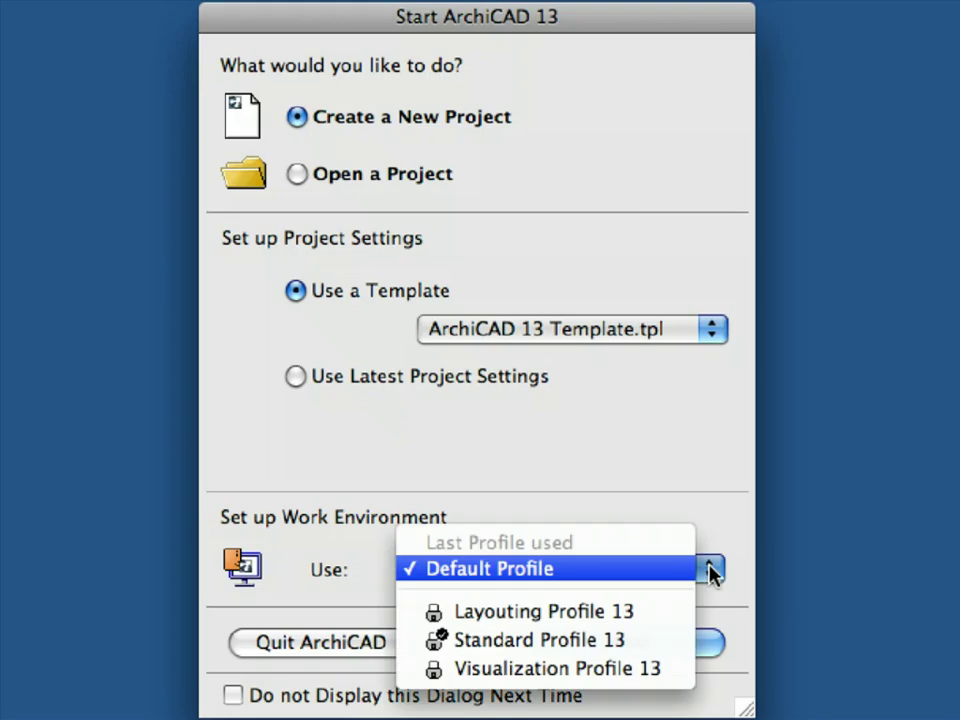
click(680, 643)
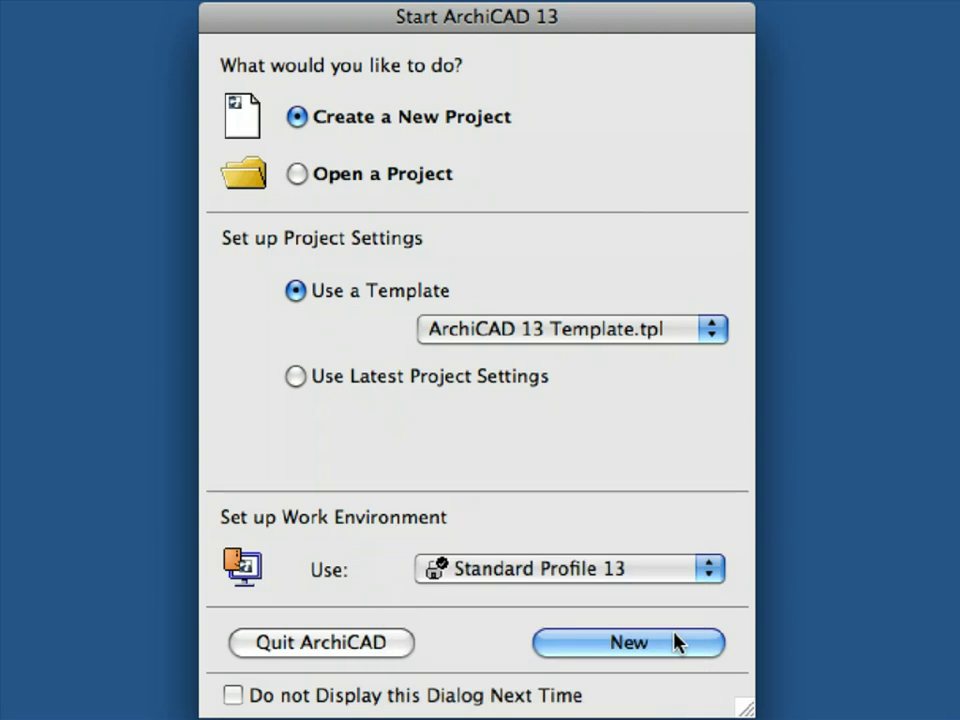
click(297, 176)
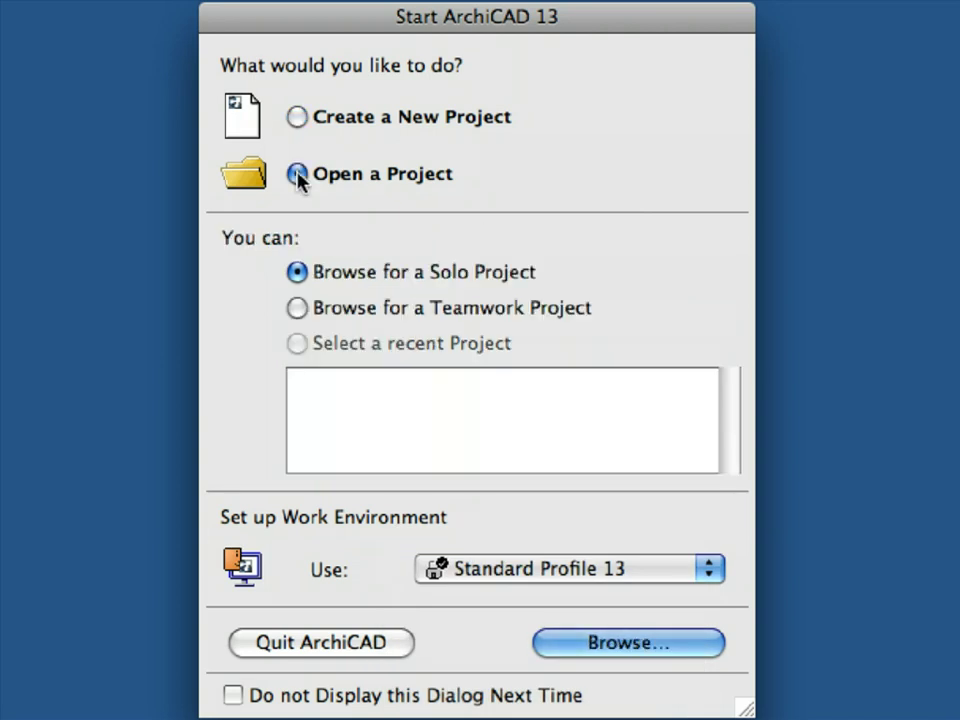
click(700, 643)
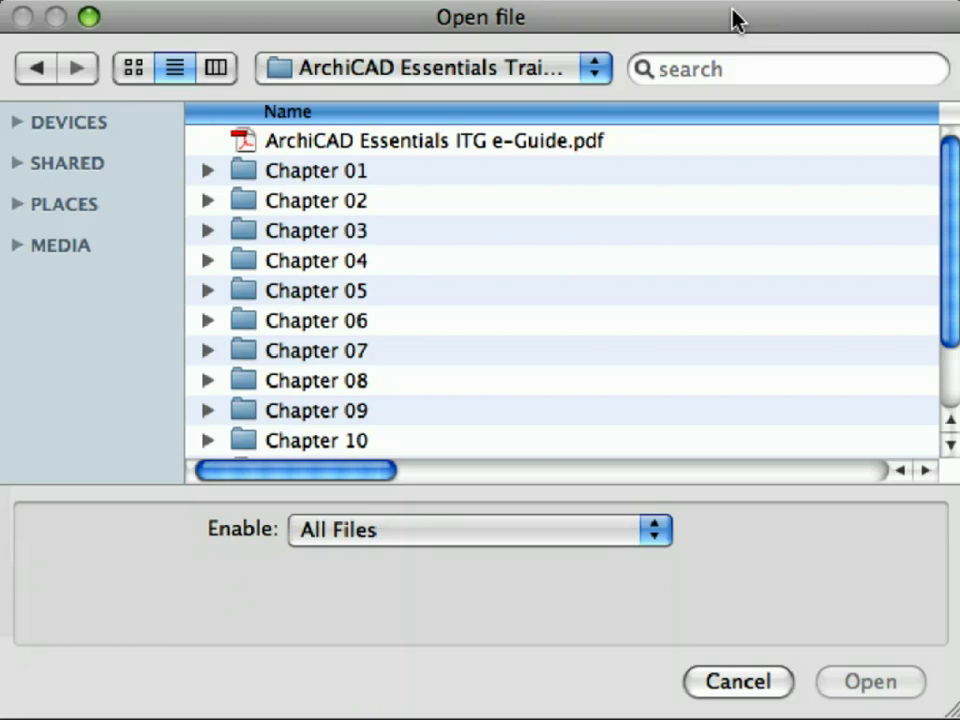
Step: Navigate into the training guide's Chapter 01 folder and open Essentials ITG Chapter 01.pla
click(600, 72)
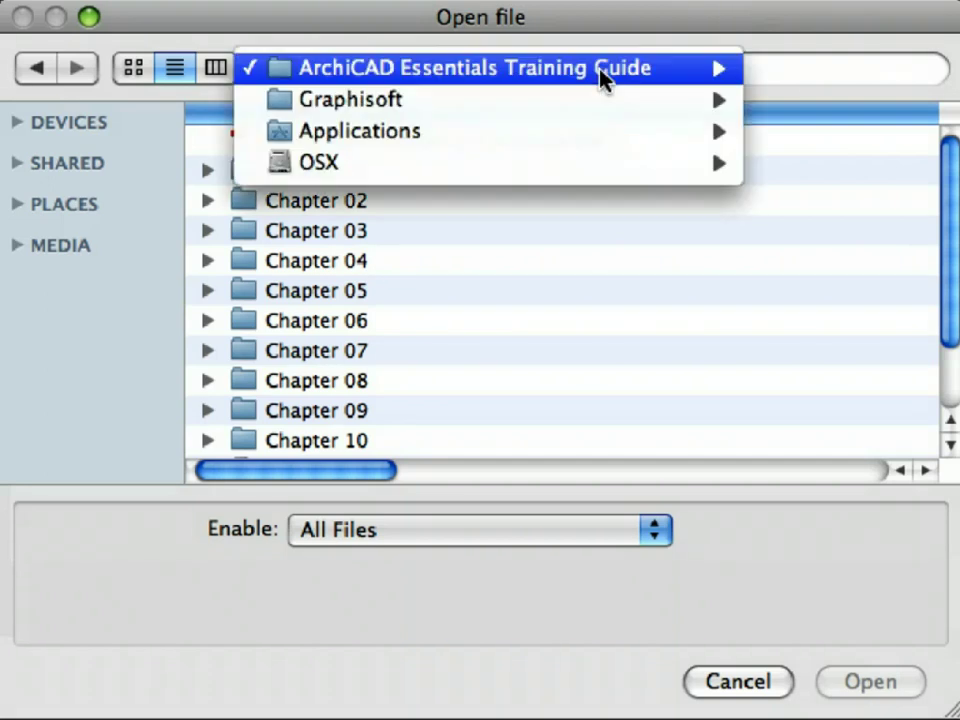
mouse_move(621, 79)
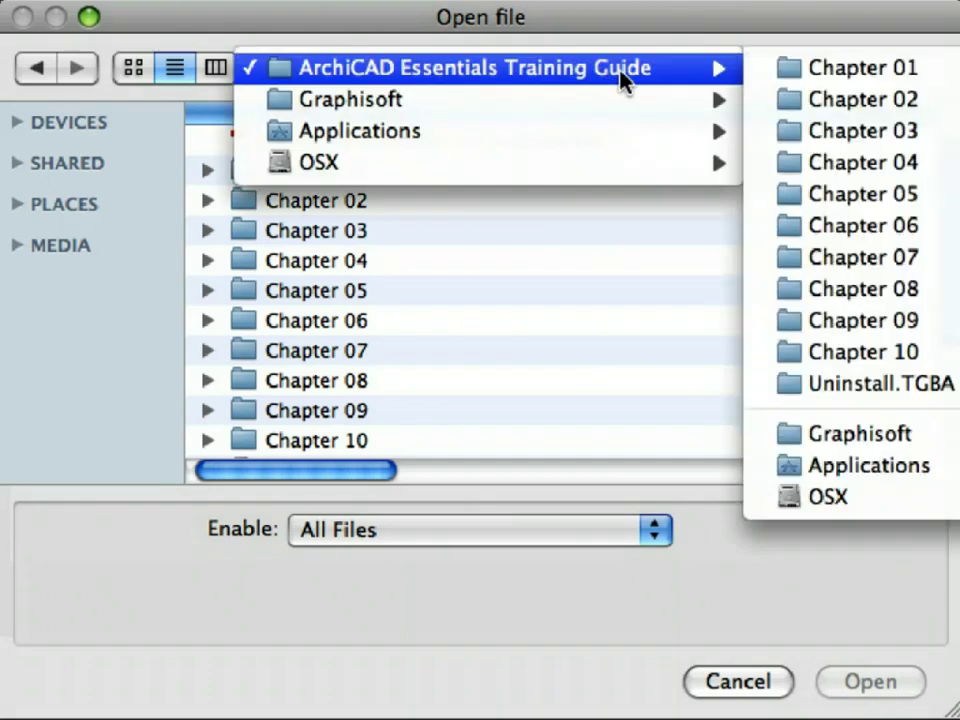
click(696, 72)
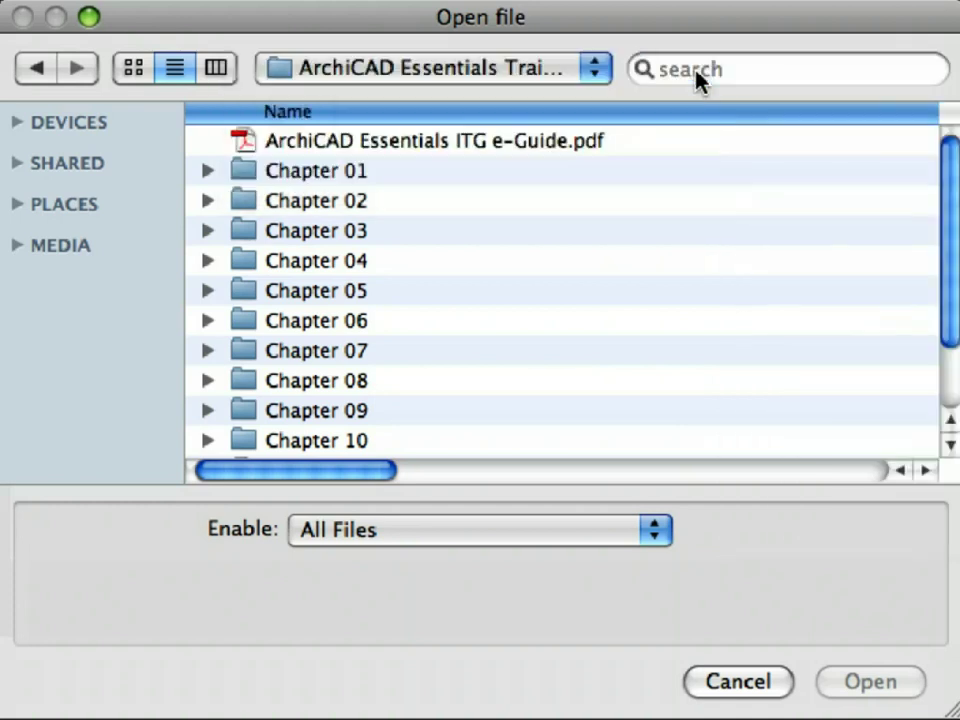
click(488, 165)
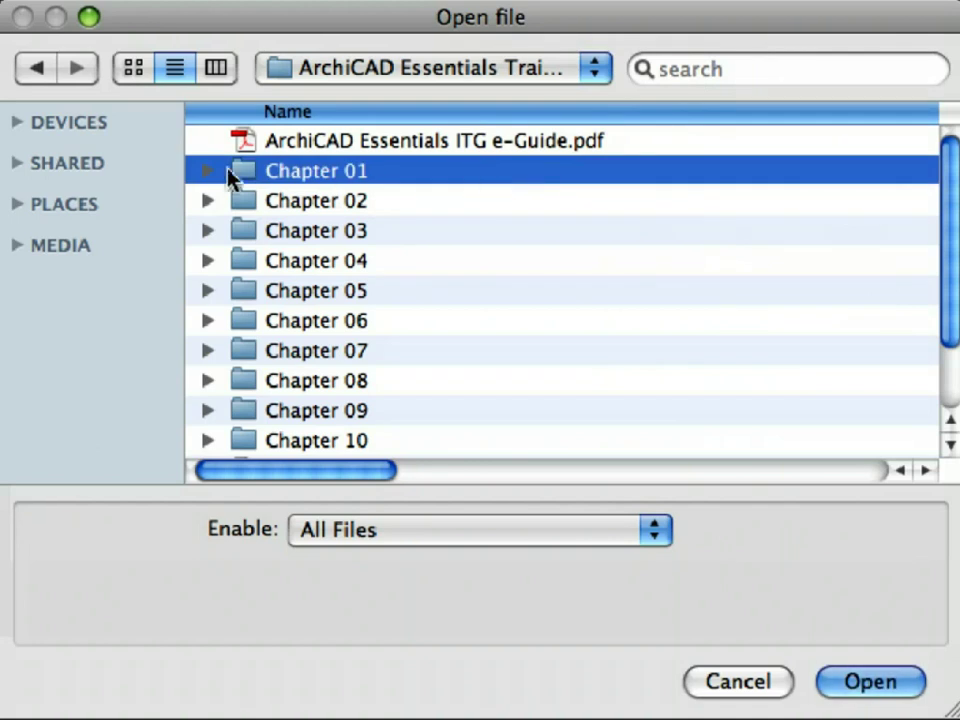
double_click(212, 172)
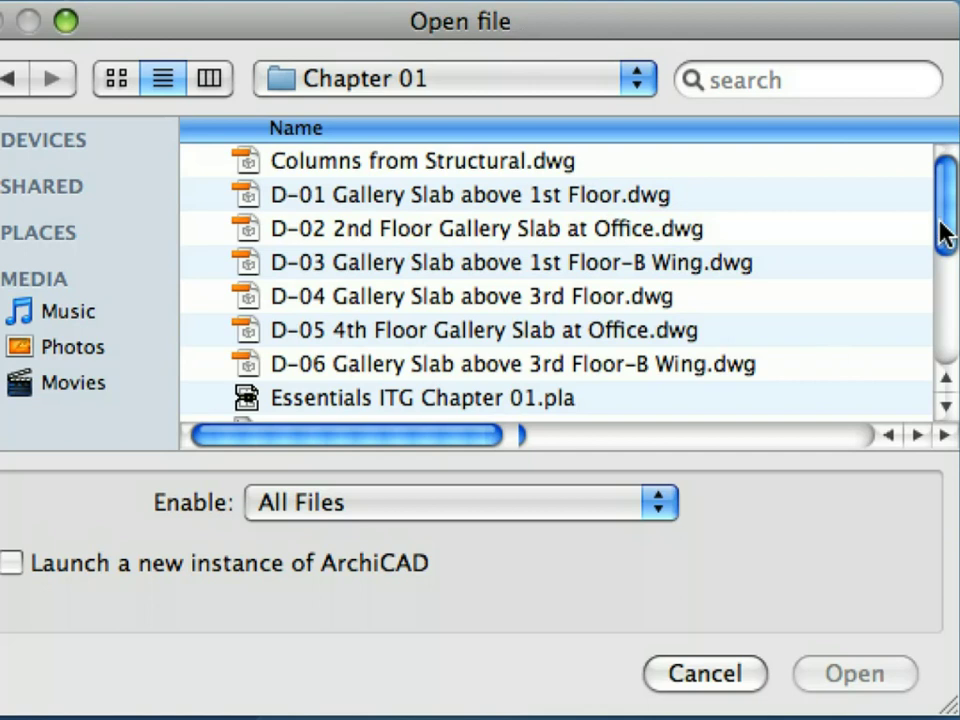
drag(945, 236, 945, 300)
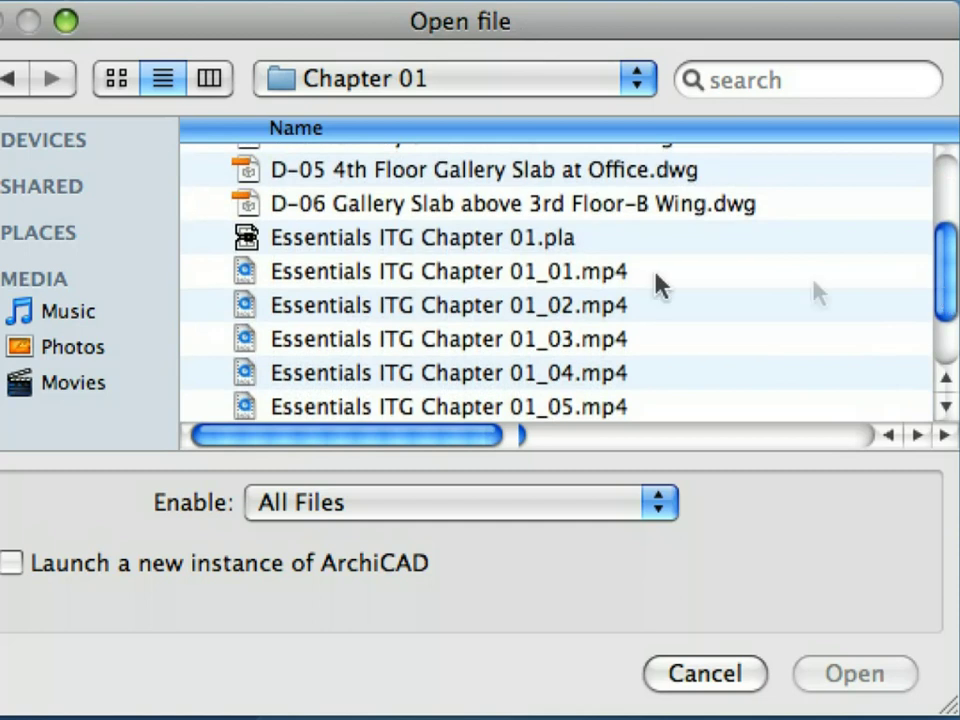
click(514, 250)
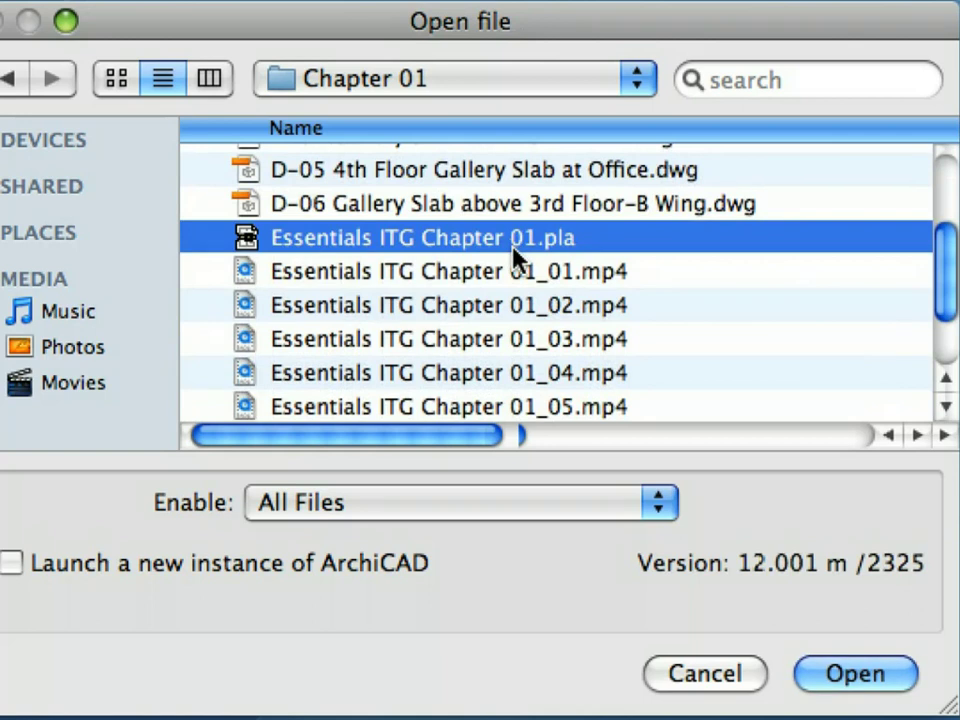
click(898, 678)
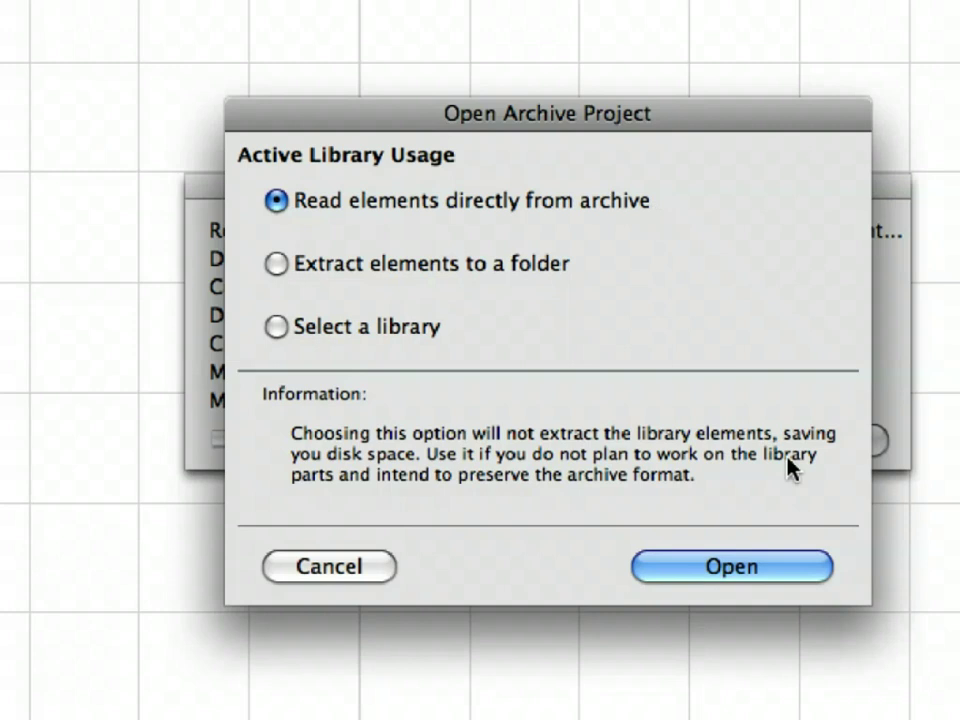
Step: Open the archive project, reading library elements directly from the archive
click(800, 575)
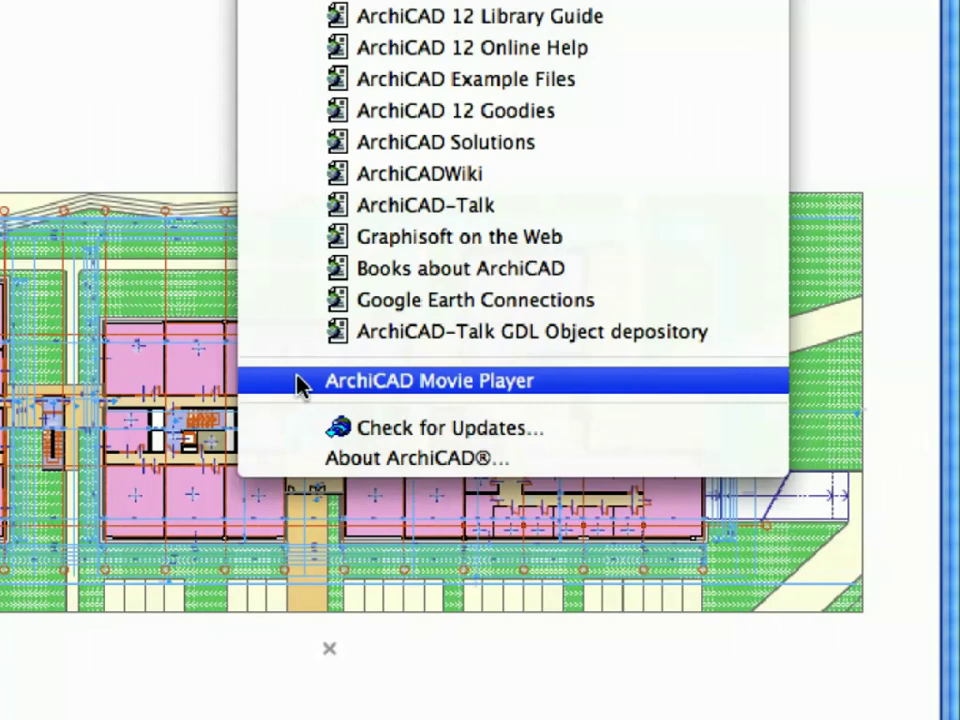
Step: Launch ArchiCAD Movie Player from the Help menu and enlarge its window
click(300, 386)
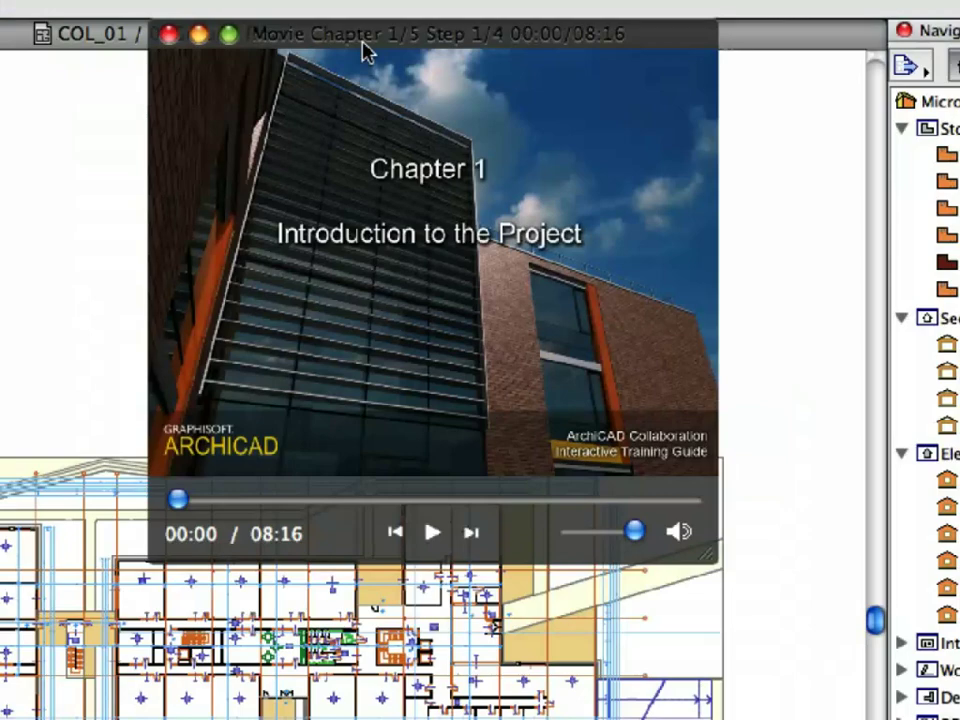
drag(711, 561, 881, 690)
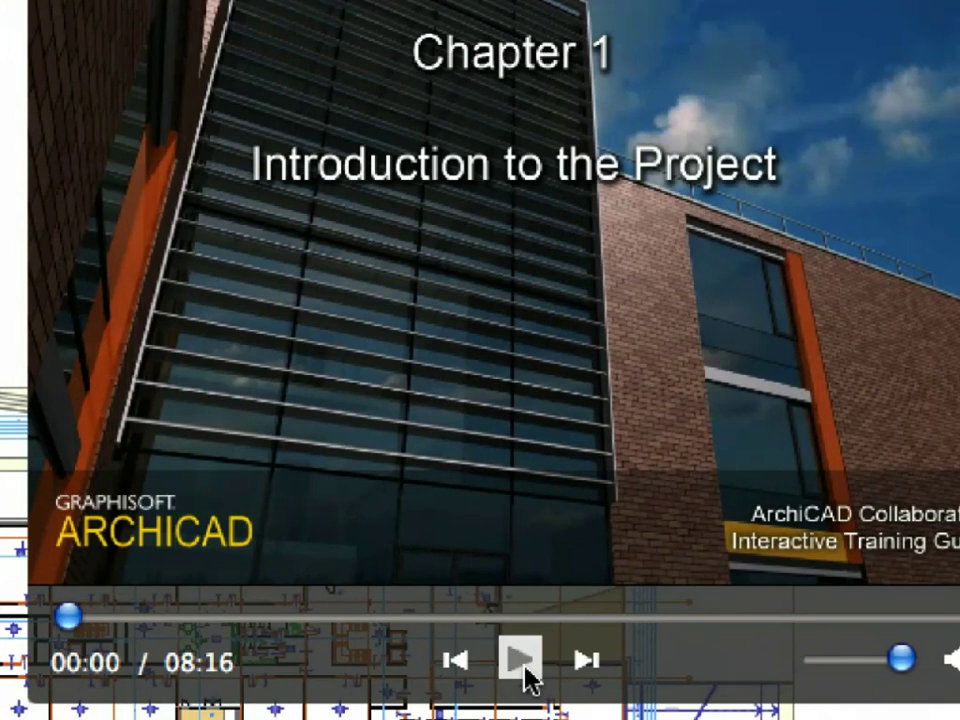
Step: Play the Chapter 1 video, pause and resume it twice, then show the Navigator's View Map
click(521, 662)
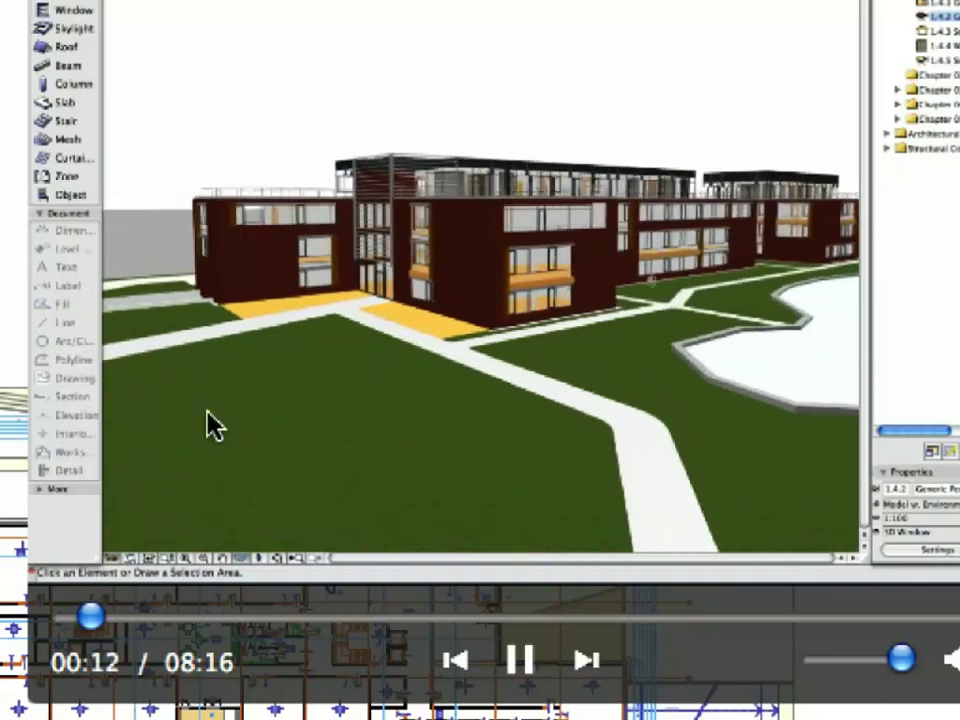
key(space)
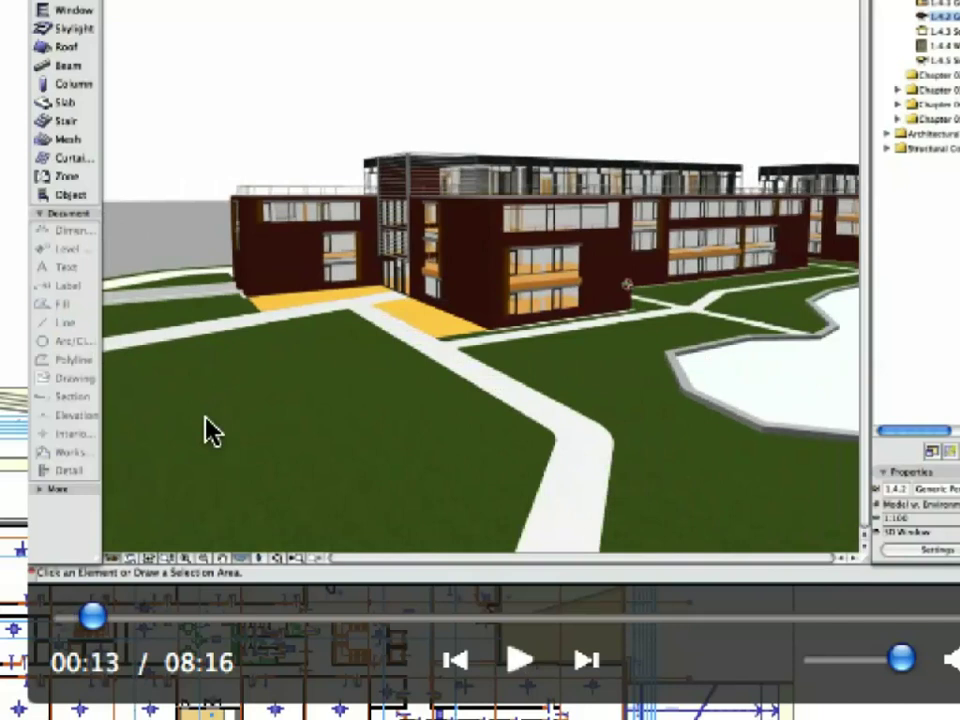
key(space)
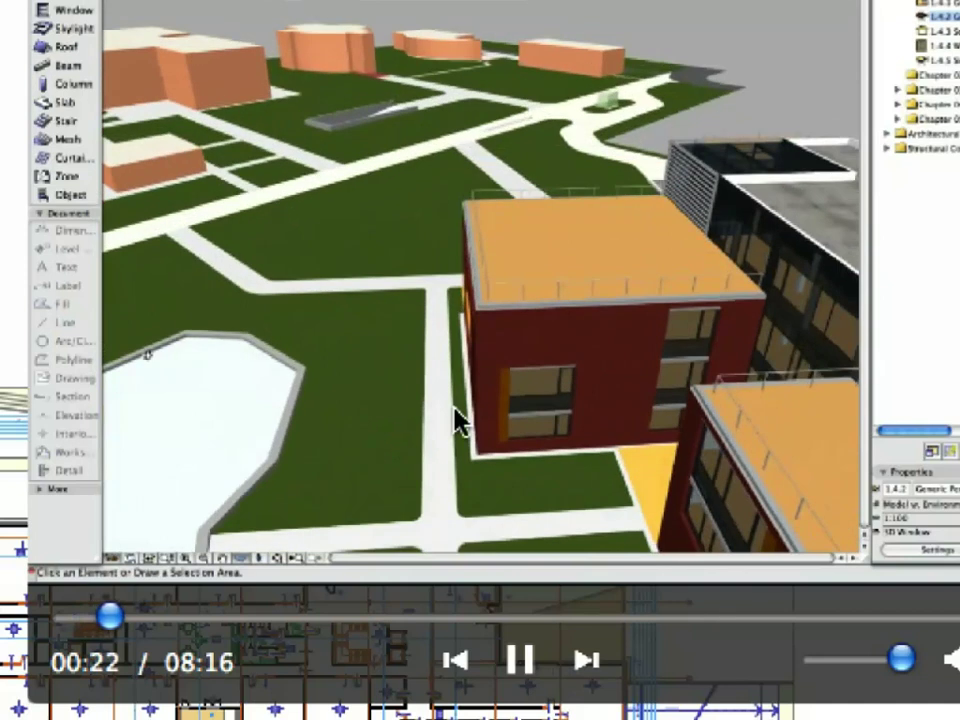
click(455, 420)
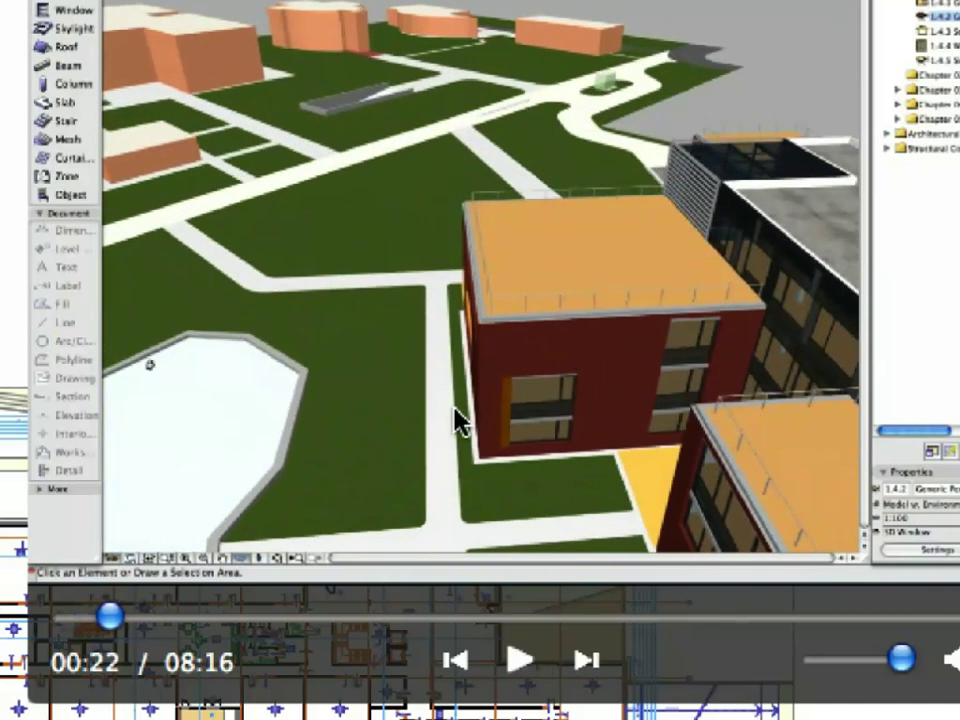
click(455, 420)
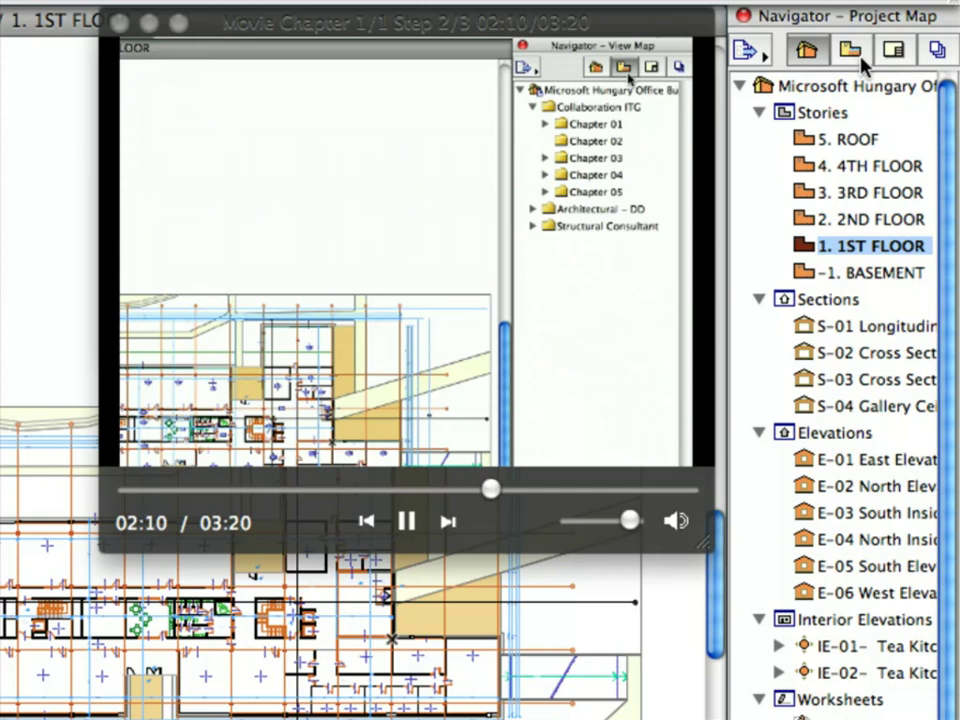
click(854, 54)
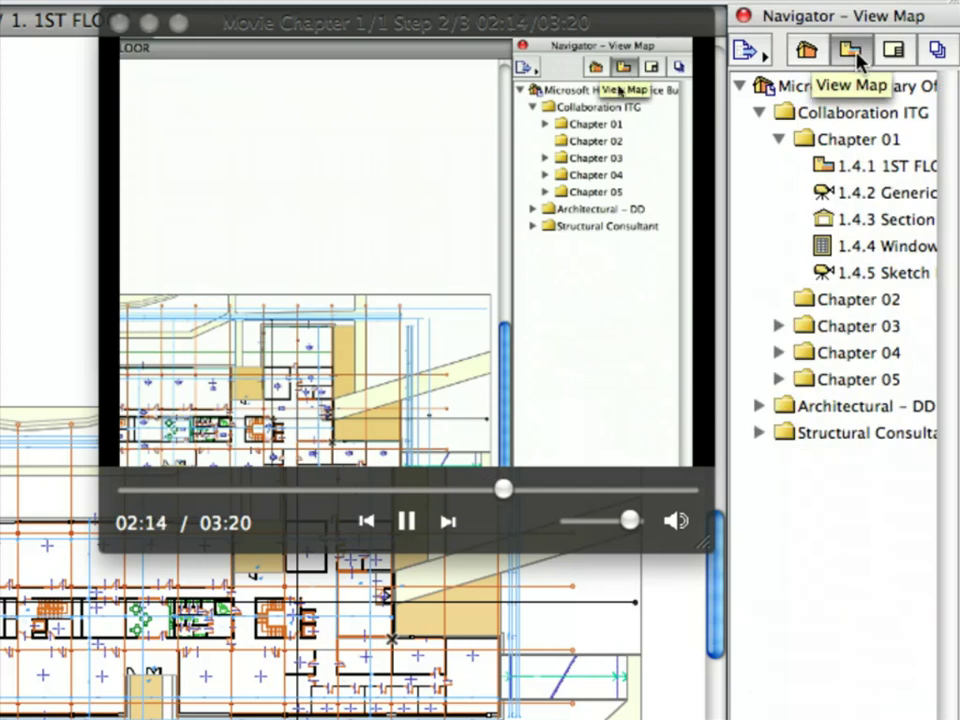
Step: Browse the Chapter 03 views 3.1.1–3.1.3, then show the A-01 Basement layout in the Layout Book
double_click(803, 139)
click(780, 194)
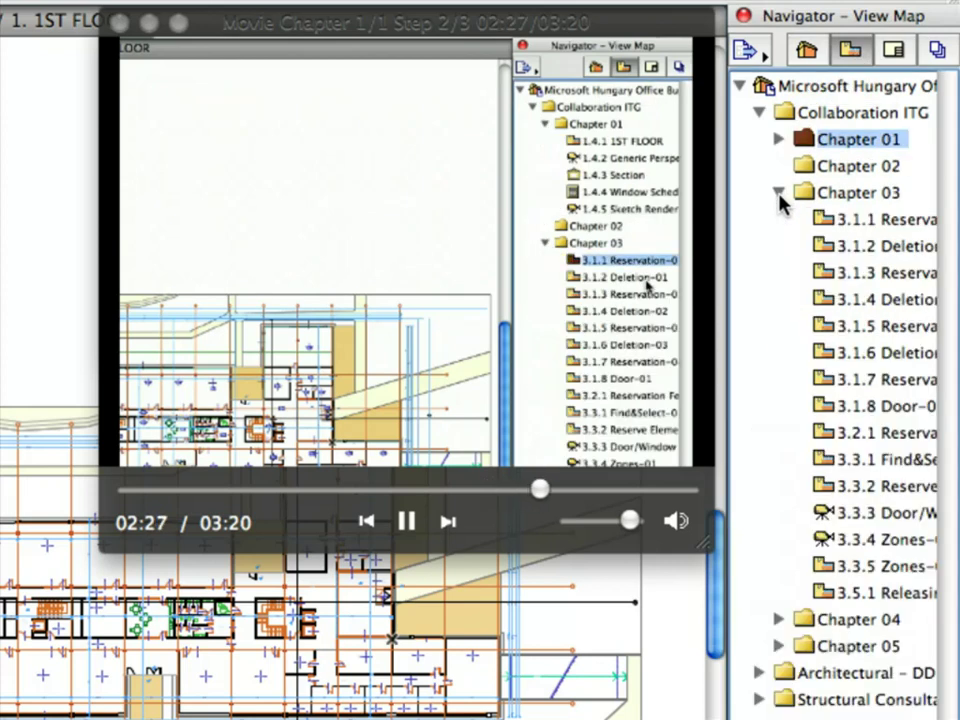
click(825, 220)
click(840, 247)
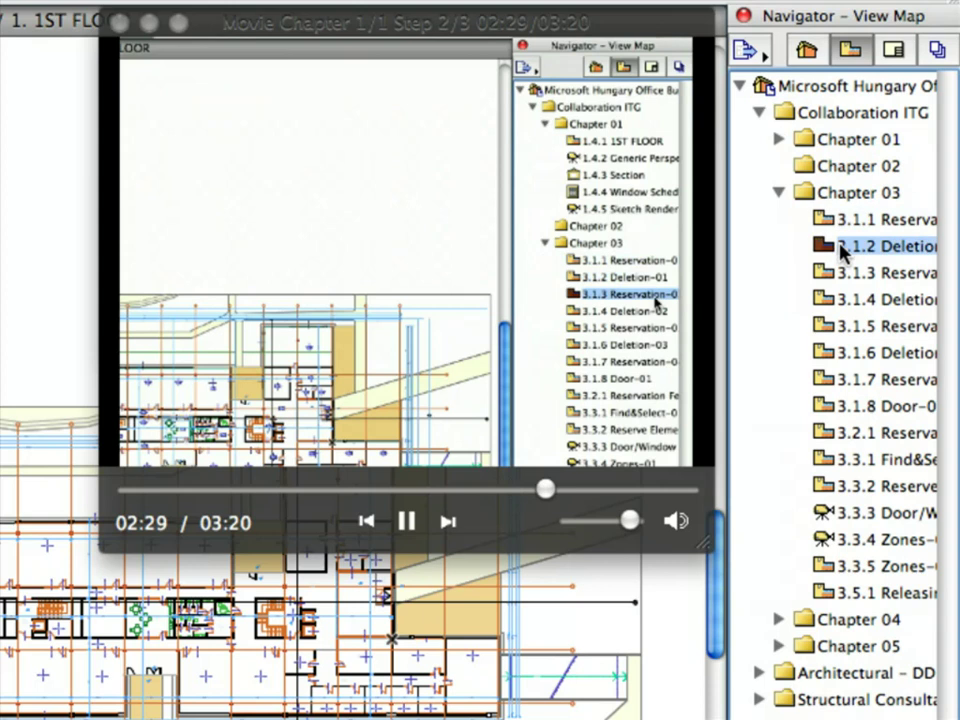
click(843, 273)
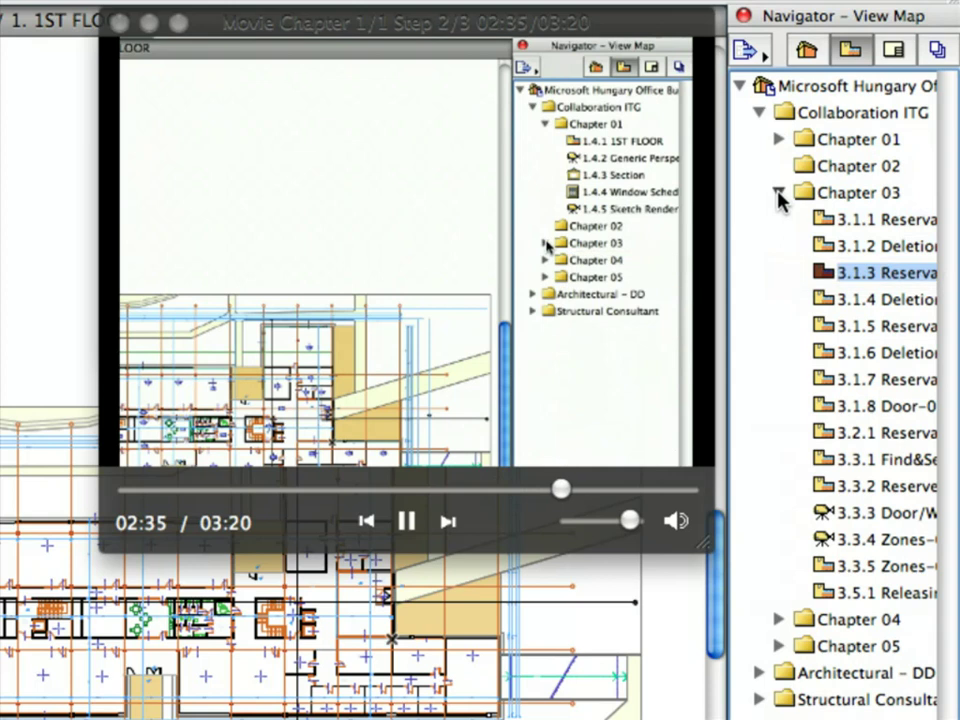
click(777, 192)
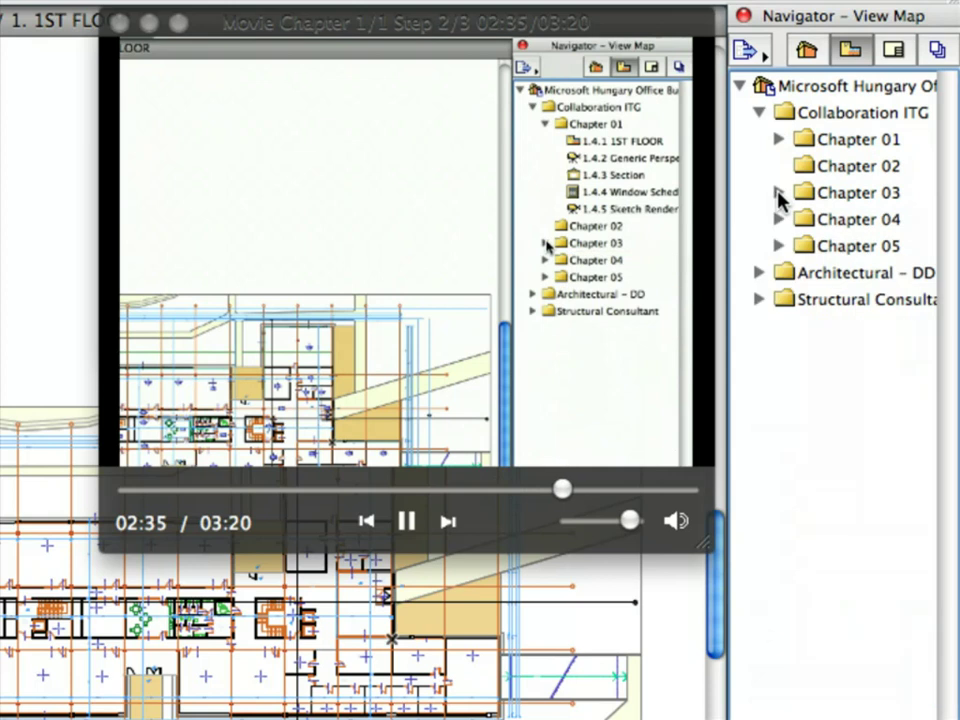
click(893, 49)
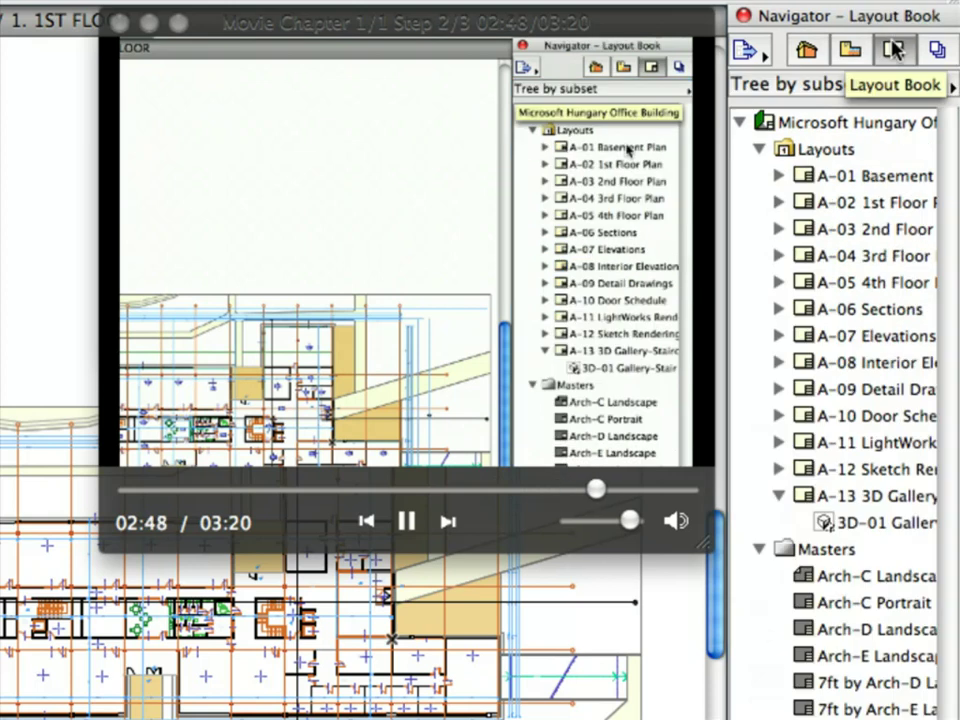
click(870, 180)
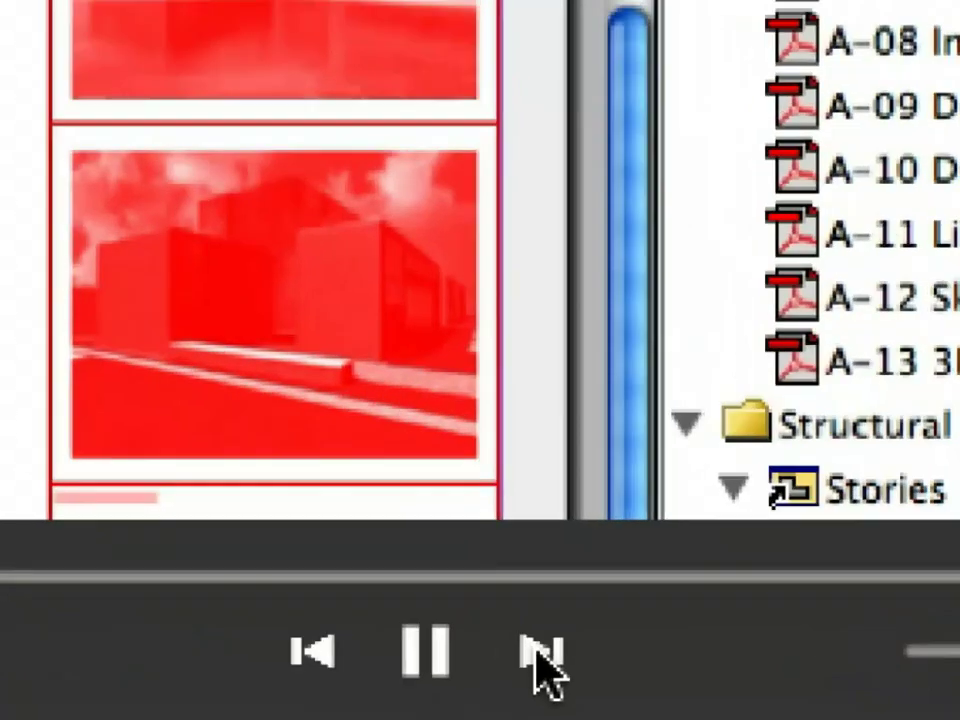
Step: Advance the Chapter 1 movie two steps to the A-01 sheet's 1:100 title block and PDF format
click(540, 655)
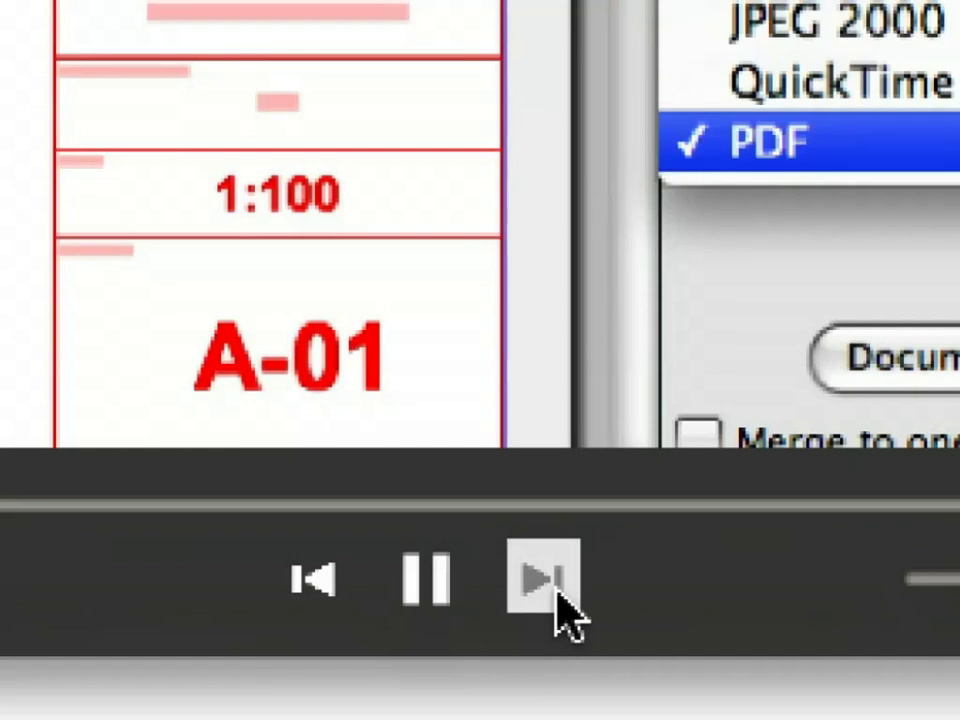
click(540, 580)
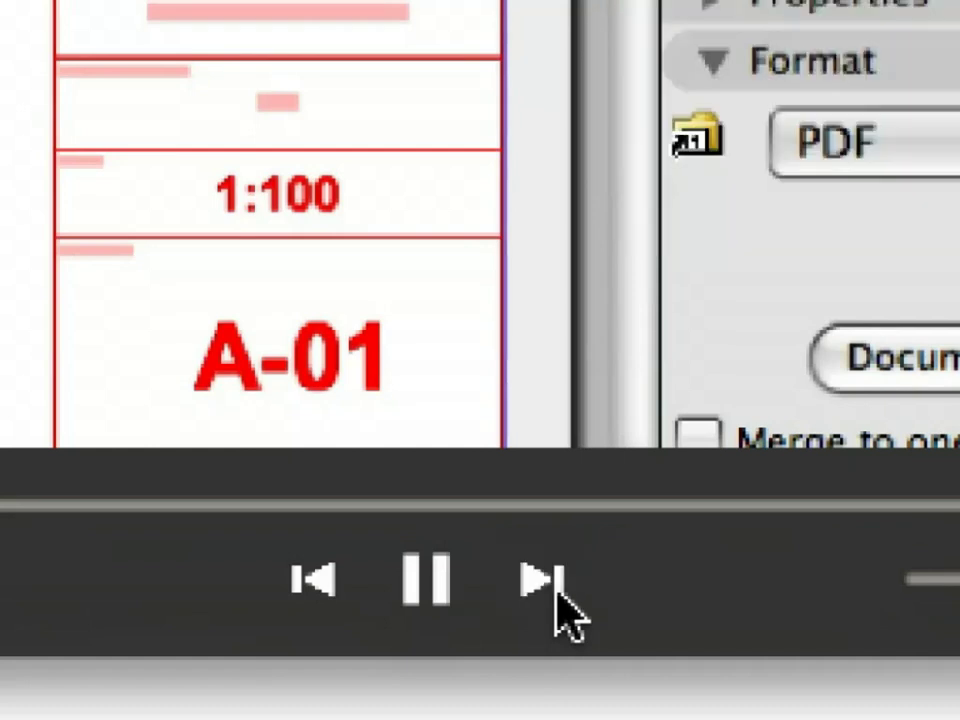